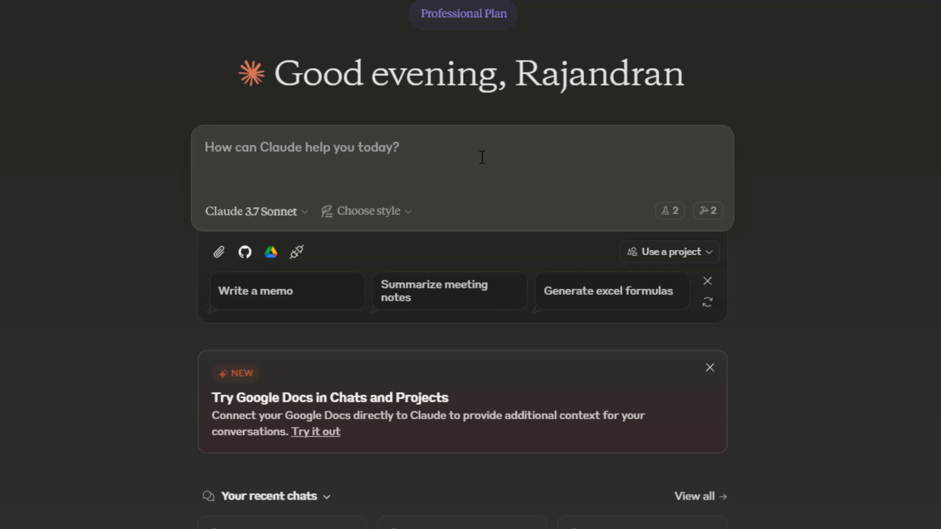
Step: Ask Claude 'get me the stock price of reliance'
{"action": "type", "text": "ge"}
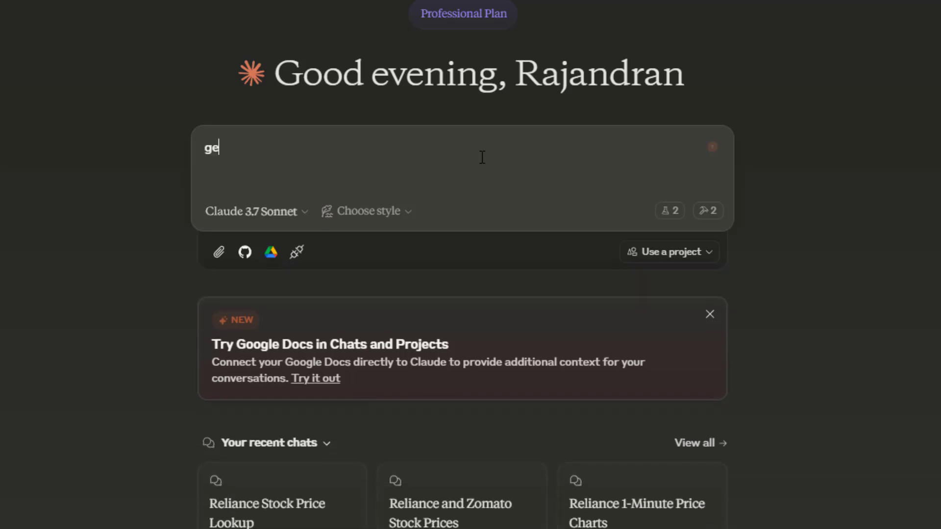
{"action": "type", "text": "t me the stock pric"}
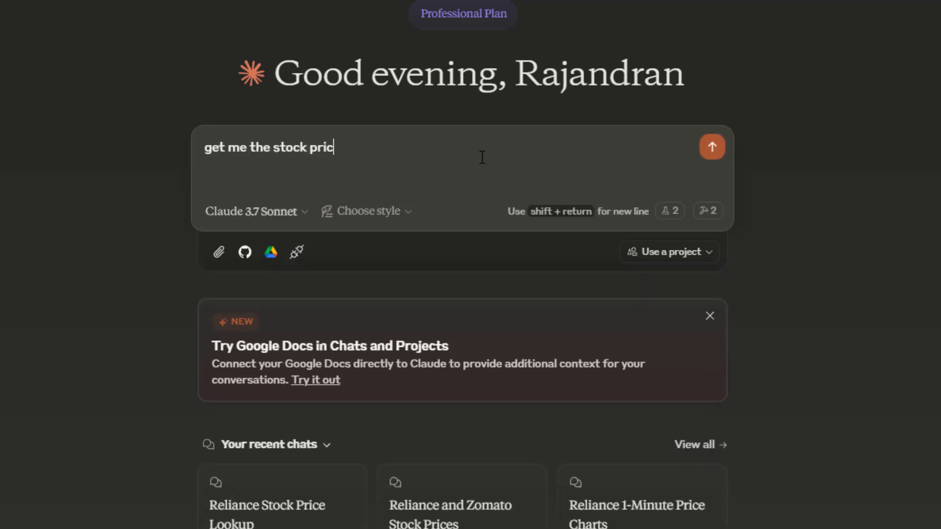
{"action": "type", "text": "e of reliance"}
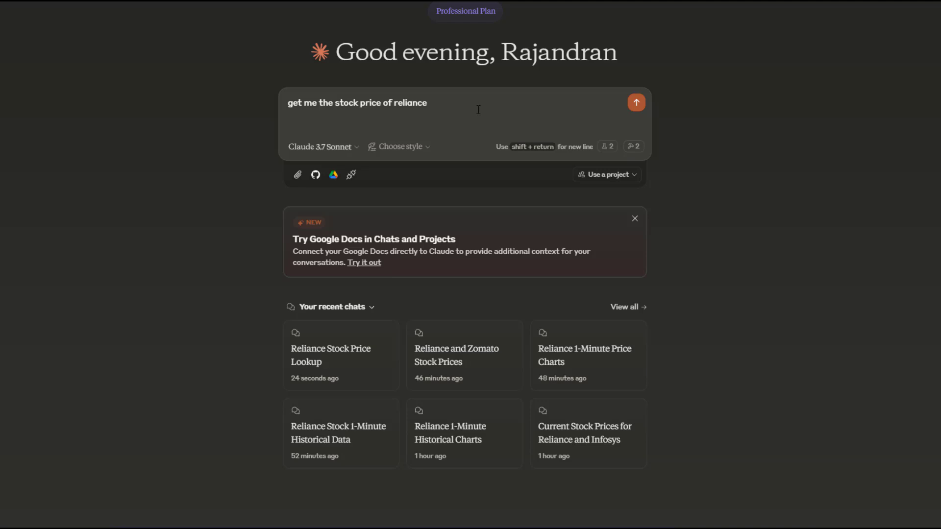
{"action": "key", "text": "Return"}
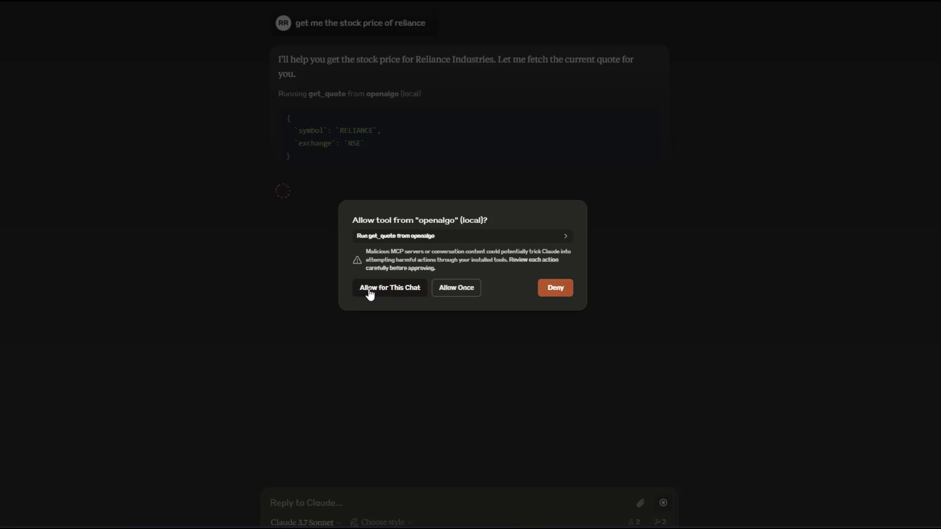
Step: Allow openalgo's quote tool for this chat, then ask for ZOMATO and INFY stock prices
{"action": "left_click", "coordinate": [370, 293]}
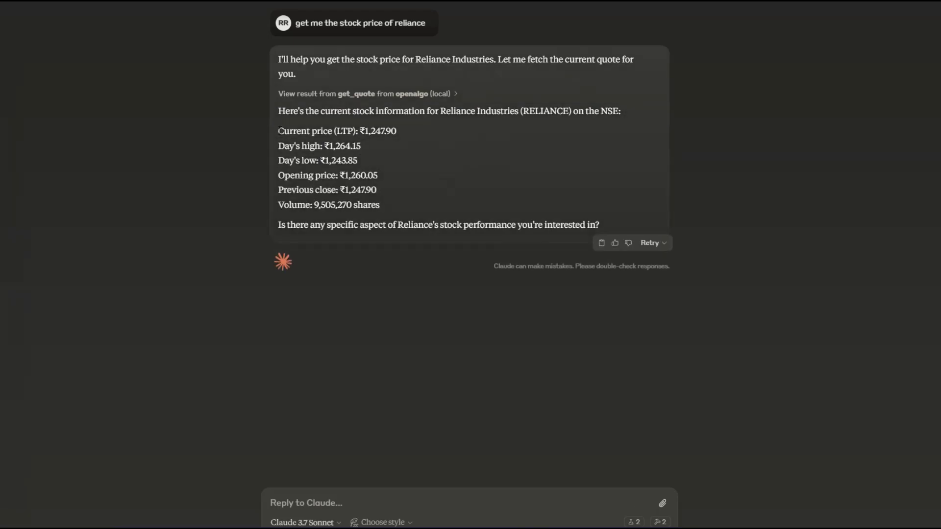
{"action": "mouse_move", "coordinate": [279, 131]}
{"action": "left_mouse_down"}
{"action": "mouse_move", "coordinate": [358, 154]}
{"action": "mouse_move", "coordinate": [396, 199]}
{"action": "left_mouse_up"}
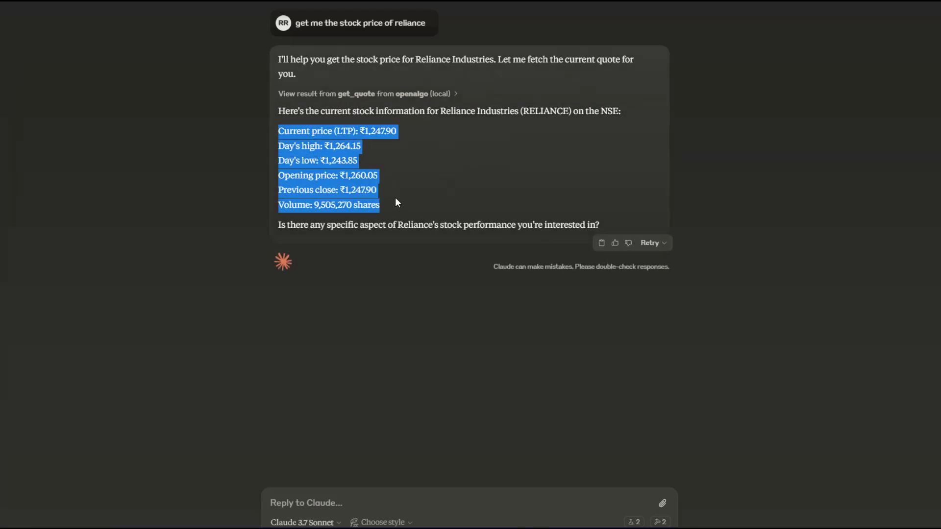
{"action": "left_click", "coordinate": [376, 499]}
{"action": "type", "text": "can you "}
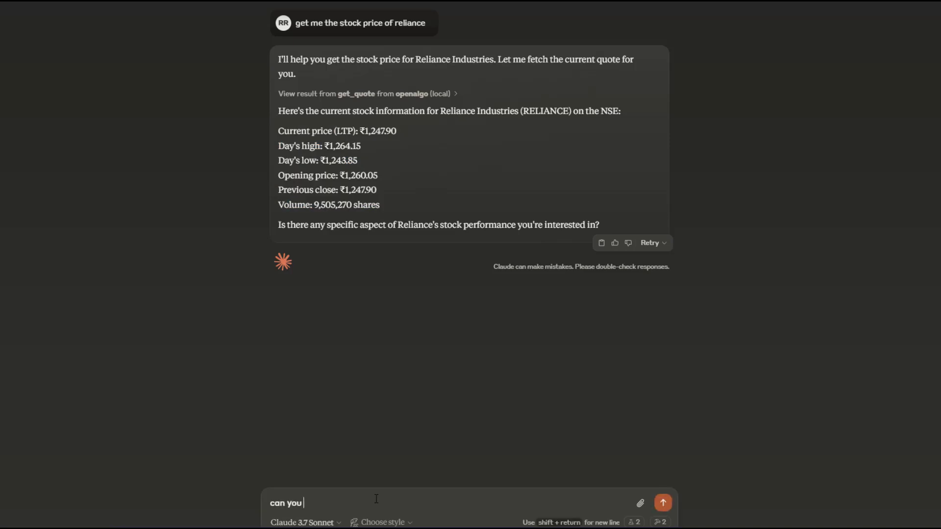
{"action": "type", "text": "get me the stock pri"}
{"action": "type", "text": "ce of ZOMATO "}
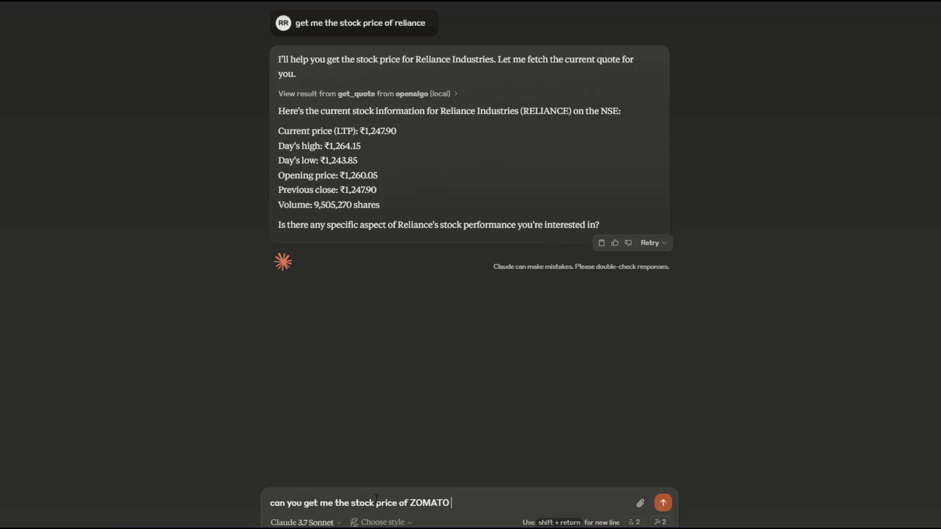
{"action": "type", "text": "and INFY"}
{"action": "key", "text": "Return"}
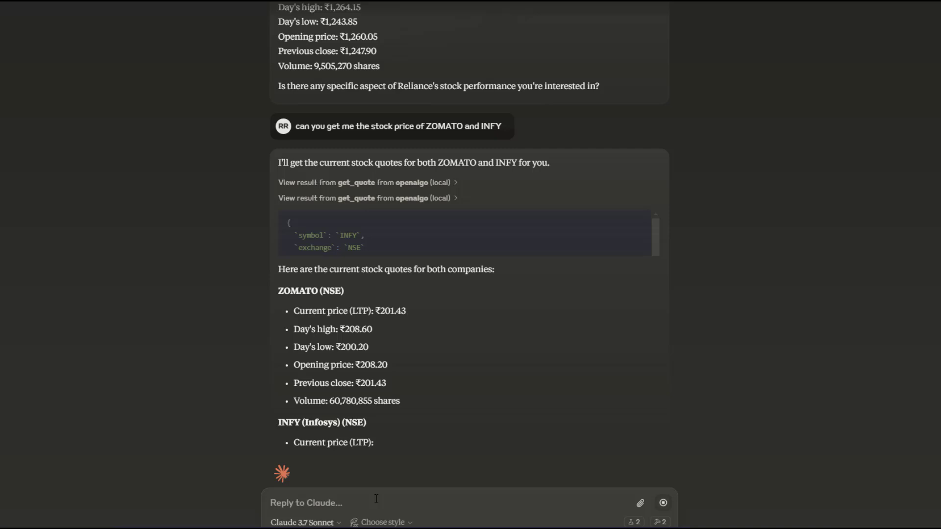
Step: Ask Claude to put the quotes in a table, then add TCS and SBIN to it
{"action": "type", "text": "can you put it"}
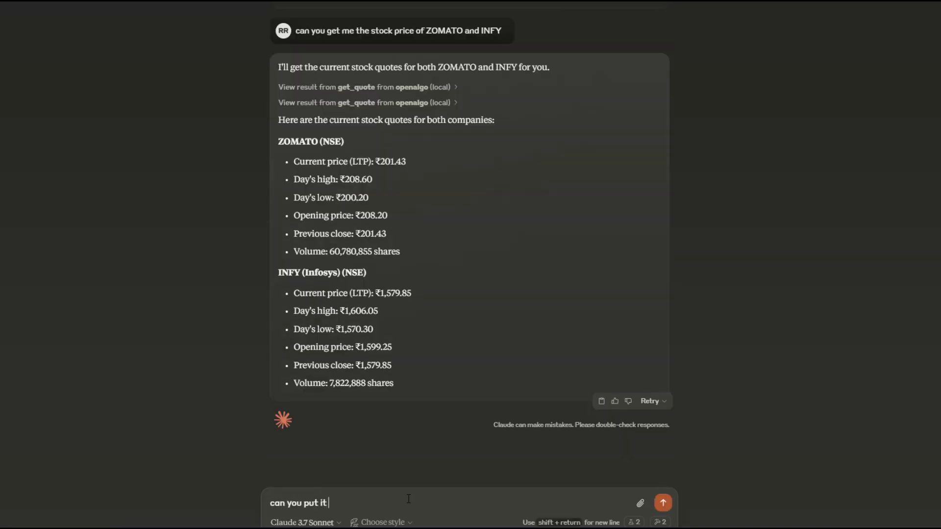
{"action": "type", "text": " in a table format"}
{"action": "key", "text": "Return"}
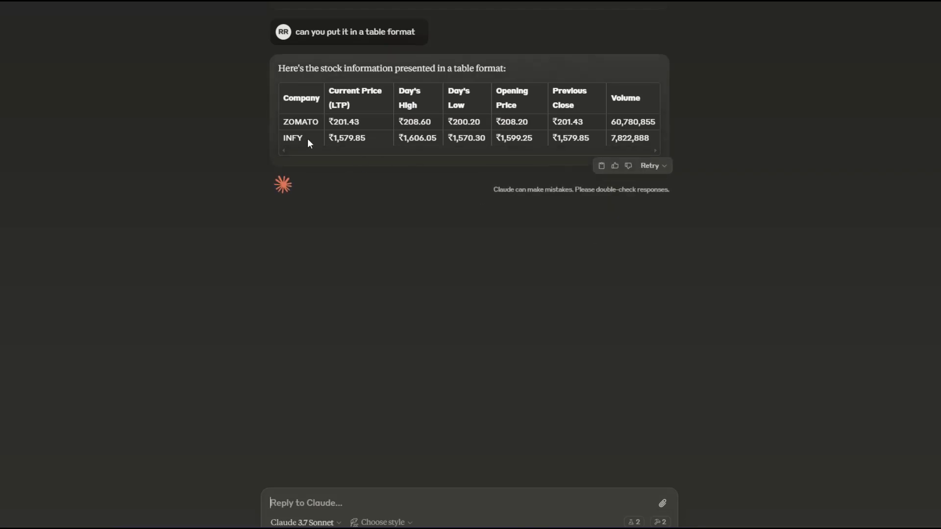
{"action": "type", "text": "can you add T"}
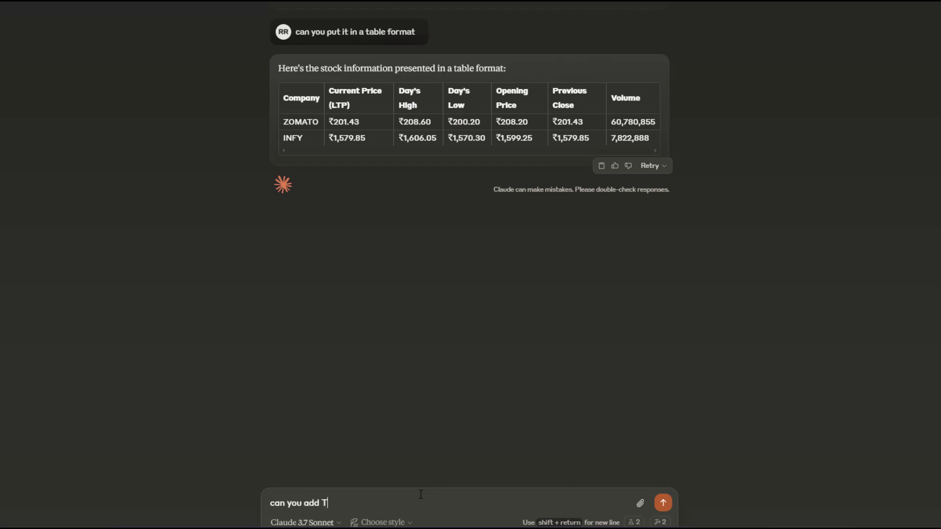
{"action": "type", "text": "CS and SBIN"}
{"action": "type", "text": " to the table"}
{"action": "key", "text": "Return"}
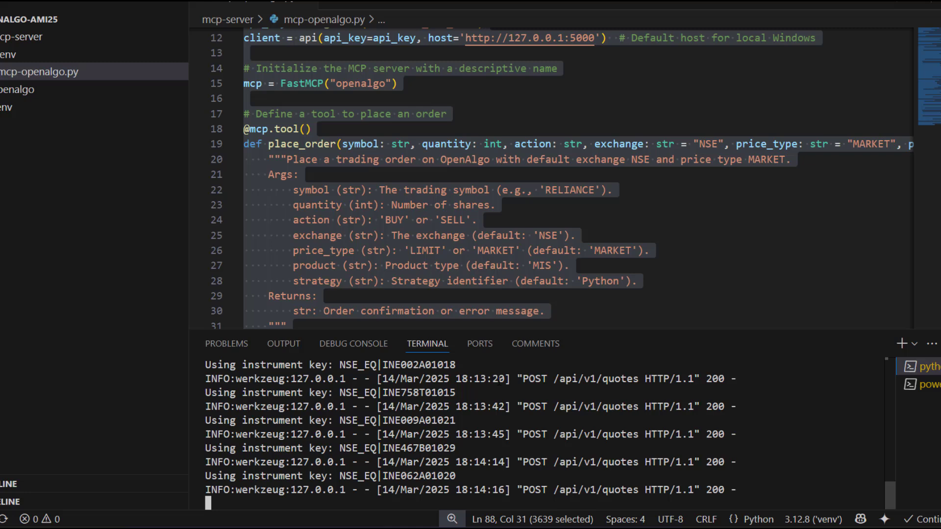
{"action": "mouse_move", "coordinate": [499, 380]}
{"action": "left_mouse_down"}
{"action": "mouse_move", "coordinate": [588, 424]}
{"action": "mouse_move", "coordinate": [216, 502]}
{"action": "left_mouse_up"}
{"action": "key", "text": "ctrl+c"}
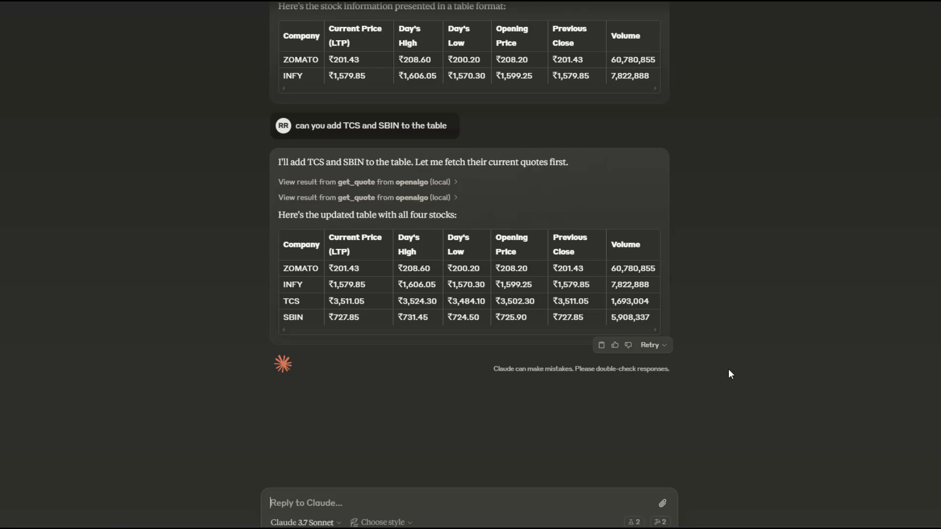
Step: Request 'buy 100 shares of ZOMATO' and allow openalgo's order tool for this chat
{"action": "type", "text": "buy 1"}
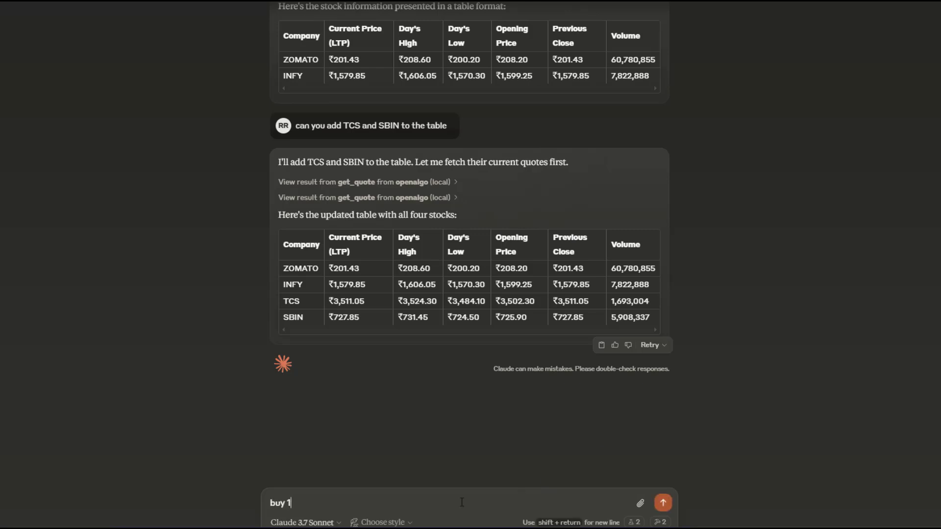
{"action": "type", "text": "00 shares of Z"}
{"action": "type", "text": "OMATO"}
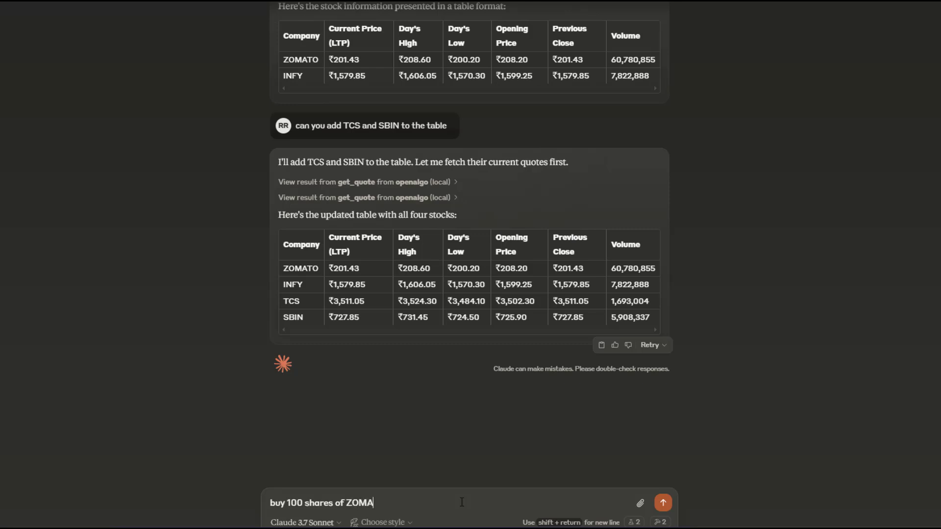
{"action": "key", "text": "Return"}
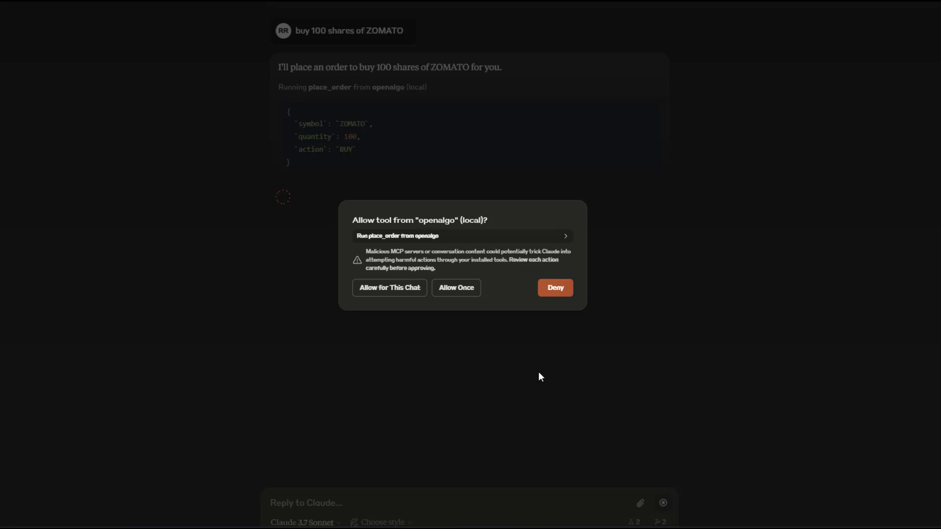
{"action": "left_click", "coordinate": [387, 294]}
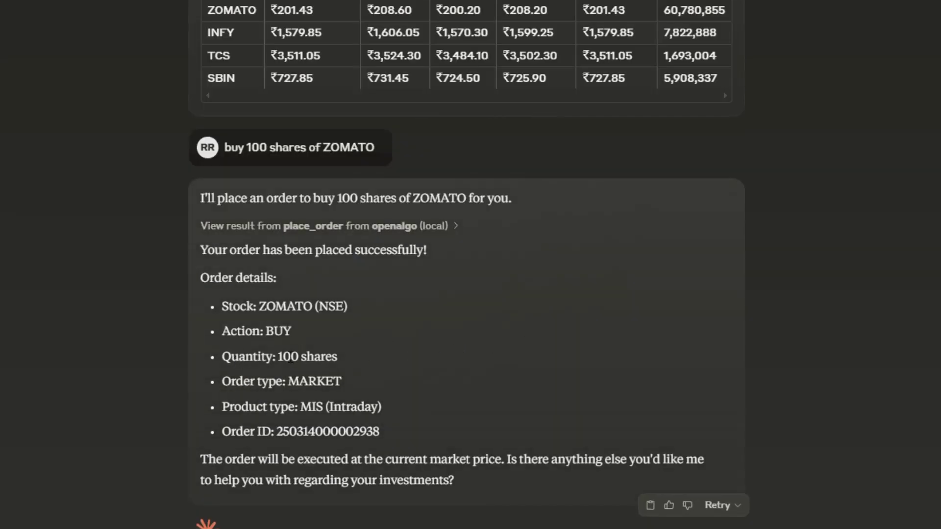
Step: Review the order details: ZOMATO, NSE, BUY, 100 shares, MARKET, MIS intraday, order ID
{"action": "left_click_drag", "start_coordinate": [258, 308], "coordinate": [308, 308]}
{"action": "double_click", "coordinate": [330, 308]}
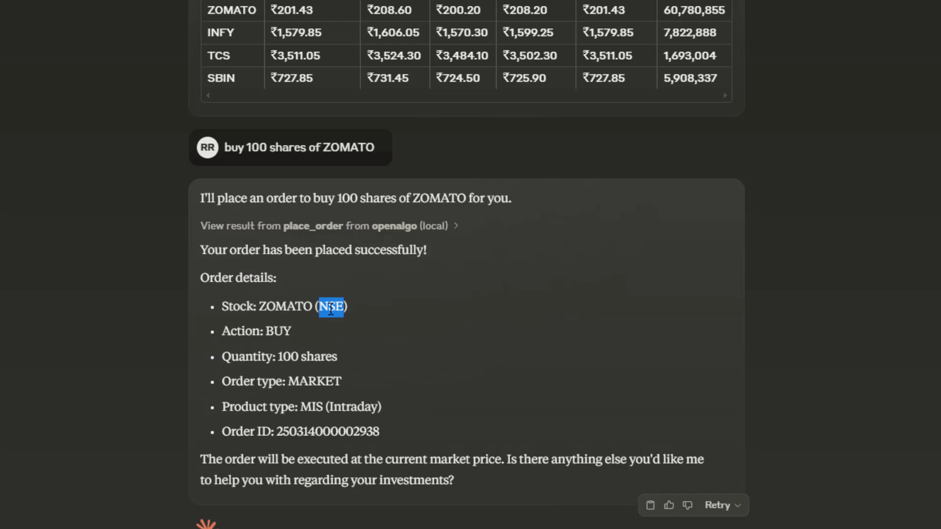
{"action": "double_click", "coordinate": [278, 331]}
{"action": "left_click_drag", "start_coordinate": [284, 357], "coordinate": [350, 373]}
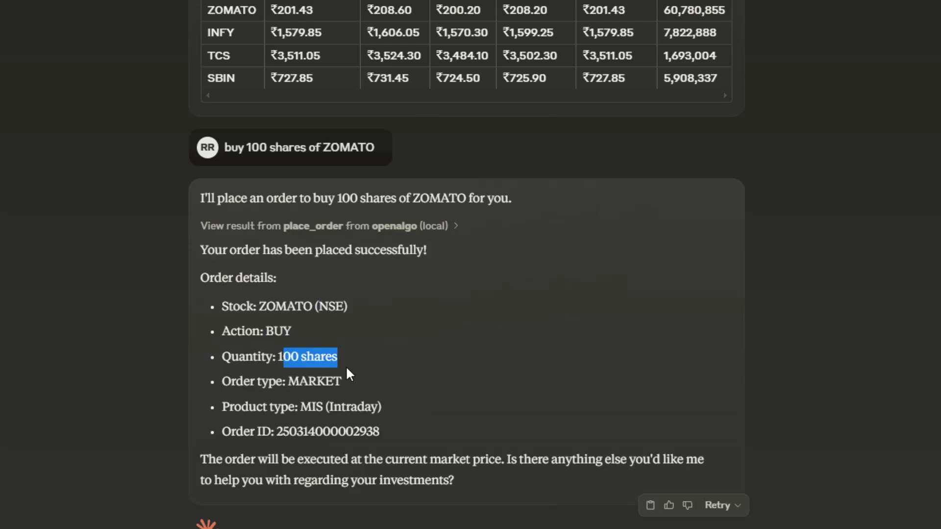
{"action": "left_click_drag", "start_coordinate": [289, 383], "coordinate": [398, 386]}
{"action": "left_click_drag", "start_coordinate": [299, 407], "coordinate": [430, 420]}
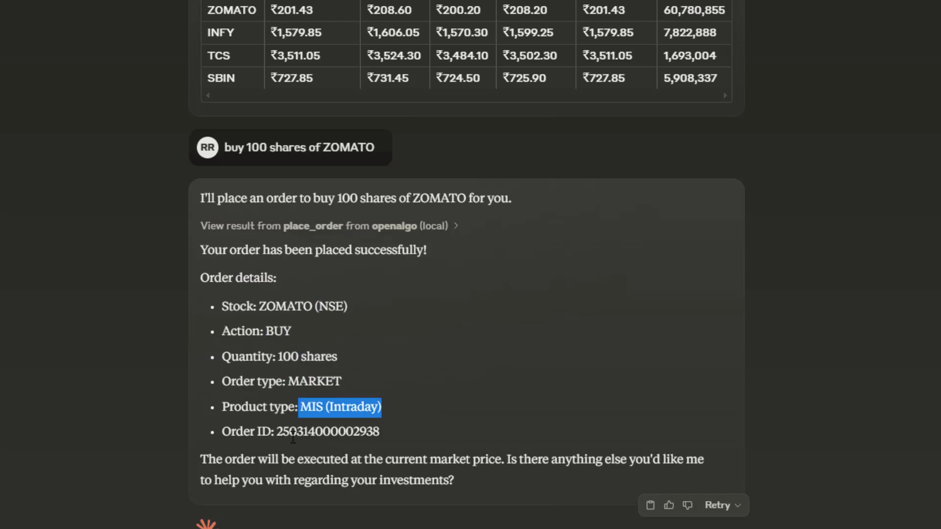
{"action": "left_click_drag", "start_coordinate": [283, 433], "coordinate": [398, 433]}
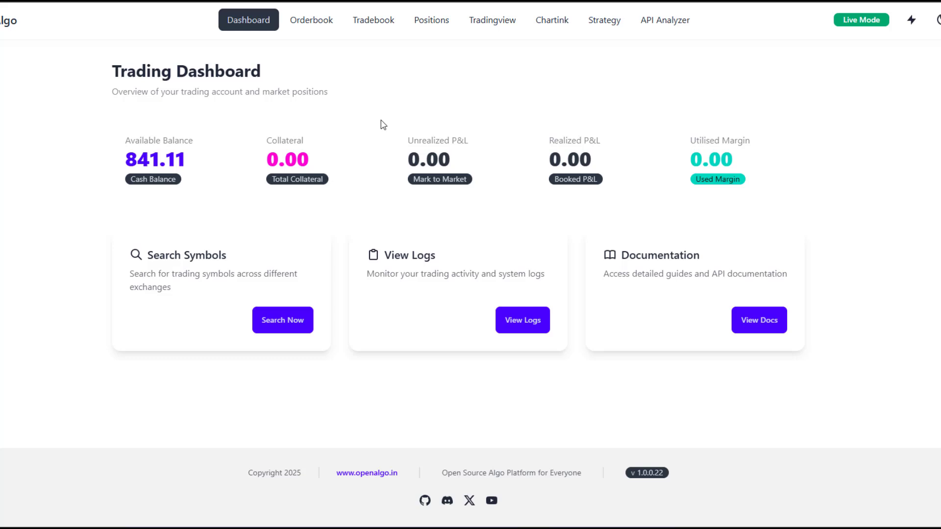
Step: In OpenAlgo's Order Book, inspect the latest ZOMATO order's quantity, ID and timestamp
{"action": "left_click", "coordinate": [304, 23]}
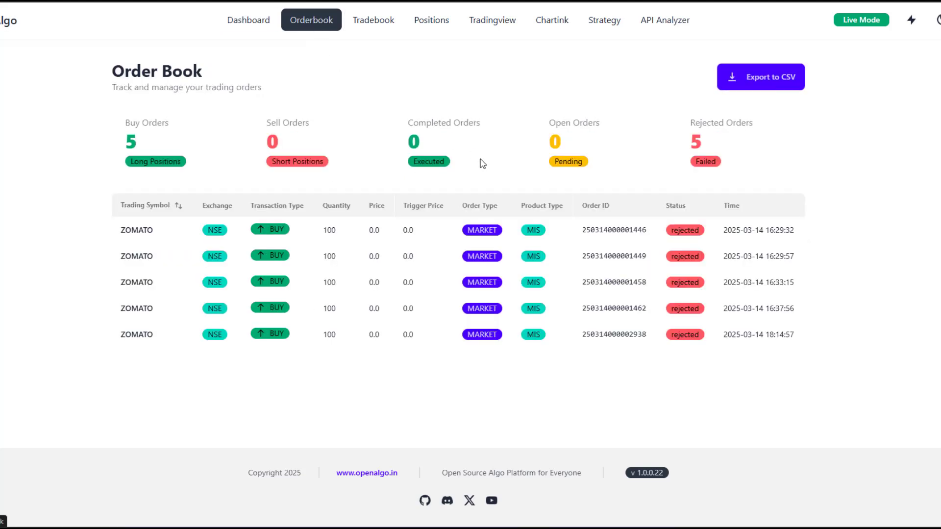
{"action": "left_click_drag", "start_coordinate": [120, 342], "coordinate": [259, 342]}
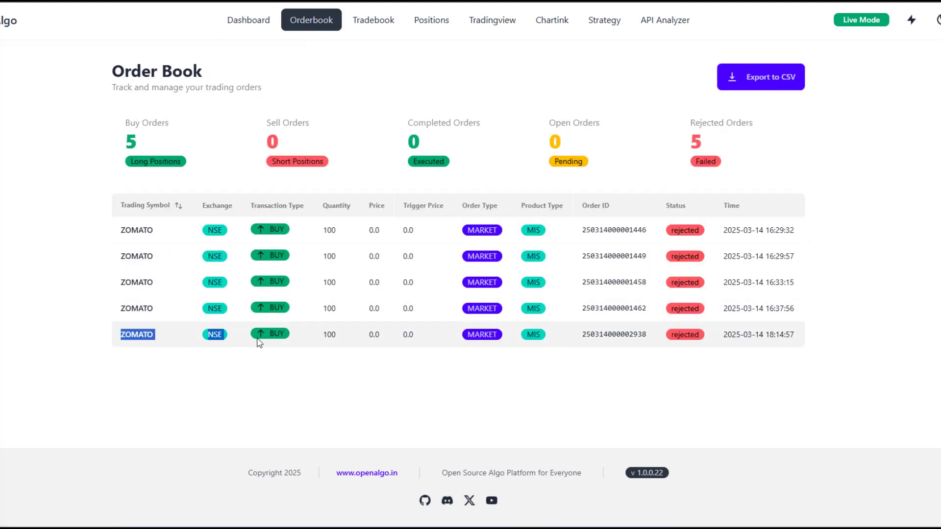
{"action": "double_click", "coordinate": [328, 334]}
{"action": "left_click_drag", "start_coordinate": [582, 334], "coordinate": [638, 337]}
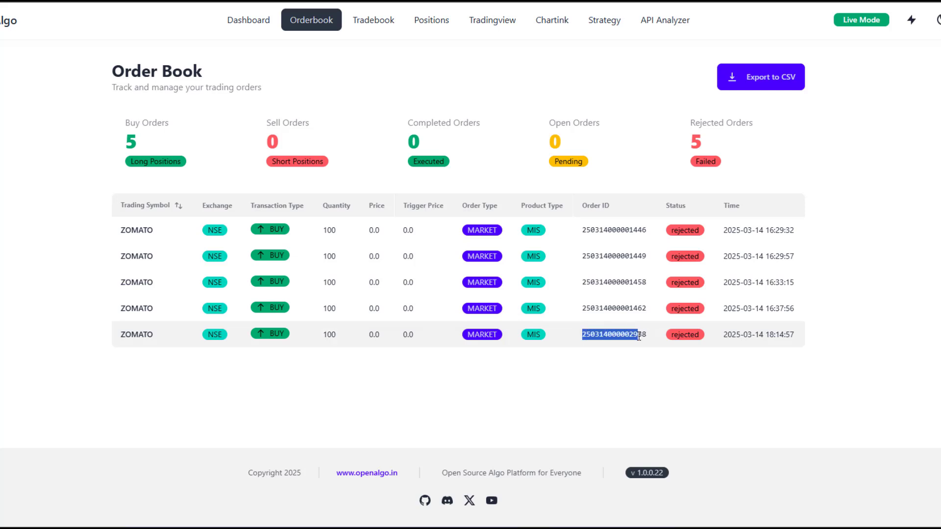
{"action": "left_click_drag", "start_coordinate": [724, 335], "coordinate": [789, 333]}
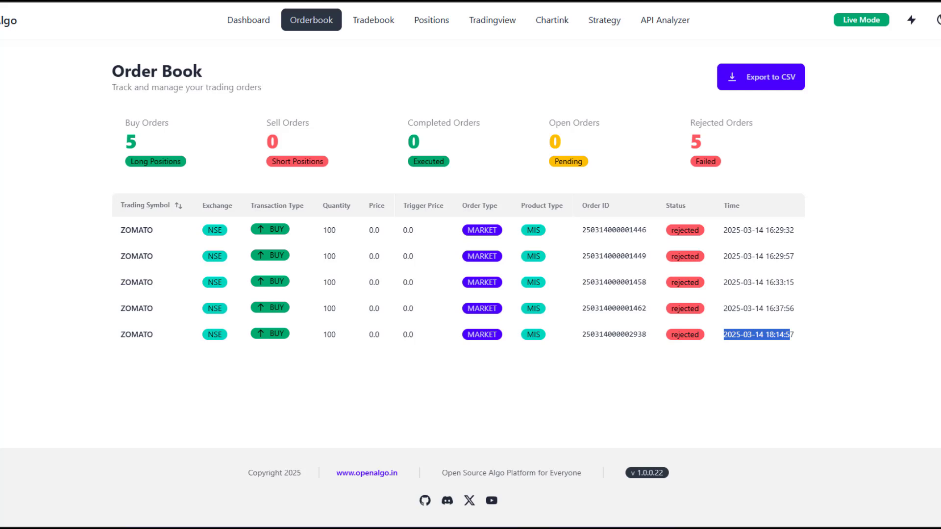
{"action": "triple_click", "coordinate": [758, 335]}
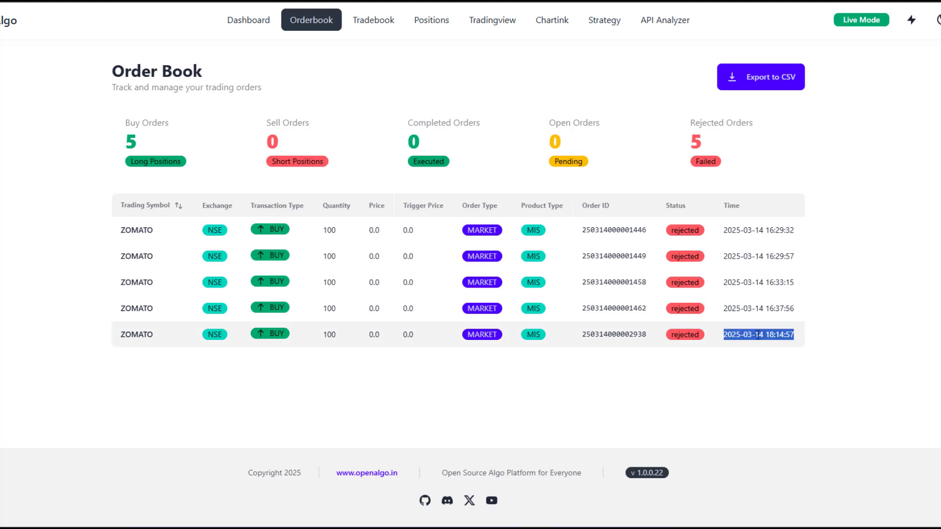
{"action": "double_click", "coordinate": [328, 336]}
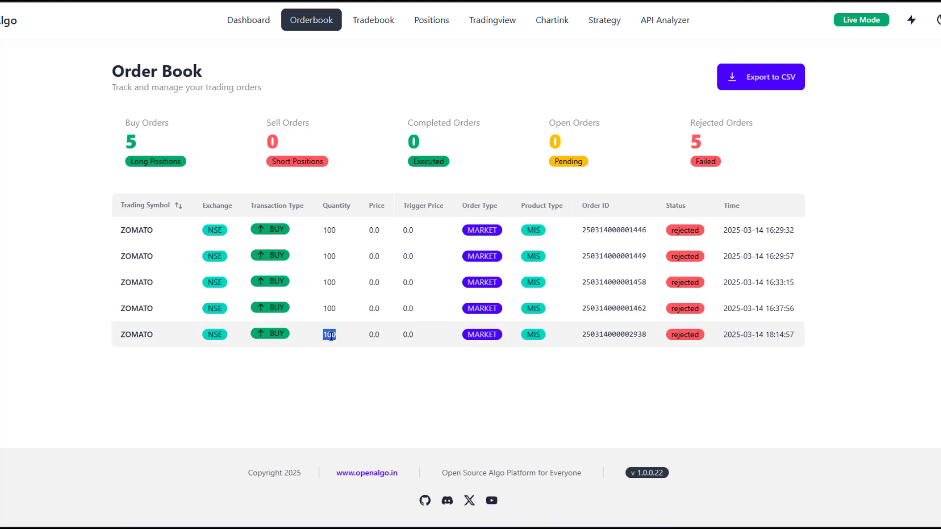
Step: Back in Claude, order 'buy 15 shares of SBIN' and select the returned order ID
{"action": "mouse_move", "coordinate": [605, 525]}
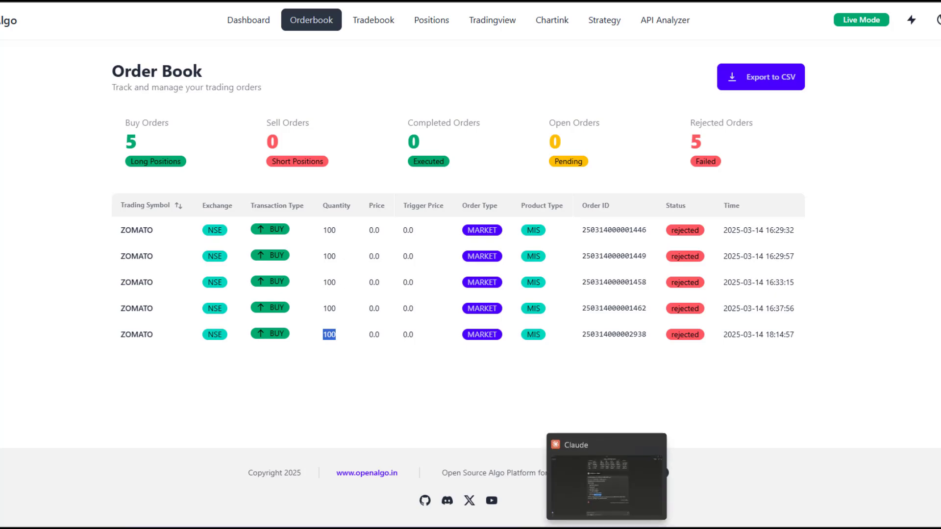
{"action": "left_click", "coordinate": [598, 477]}
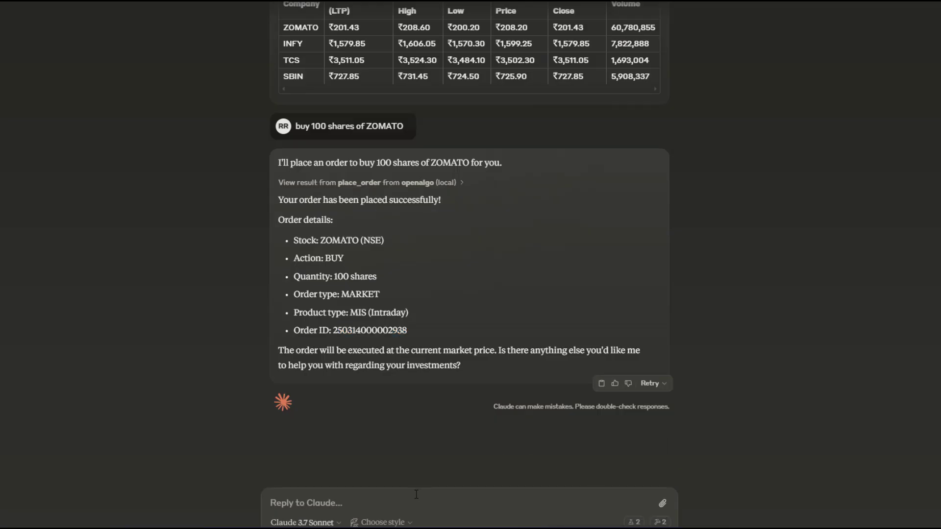
{"action": "type", "text": "buy 15 shares of"}
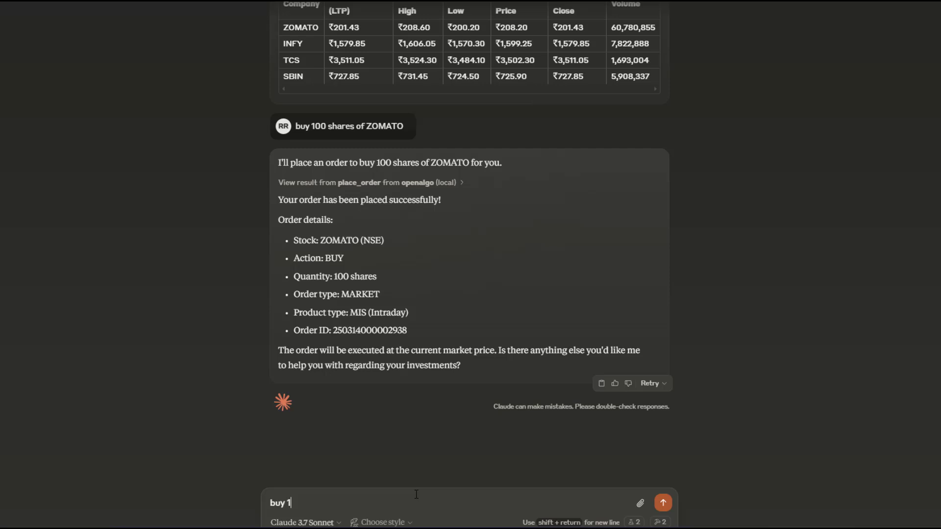
{"action": "type", "text": " SBIN"}
{"action": "key", "text": "Return"}
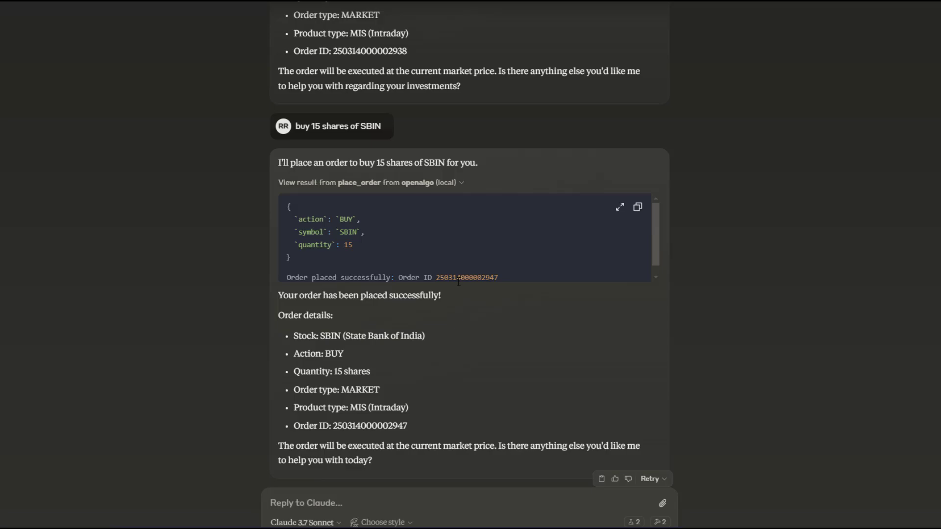
{"action": "double_click", "coordinate": [392, 427]}
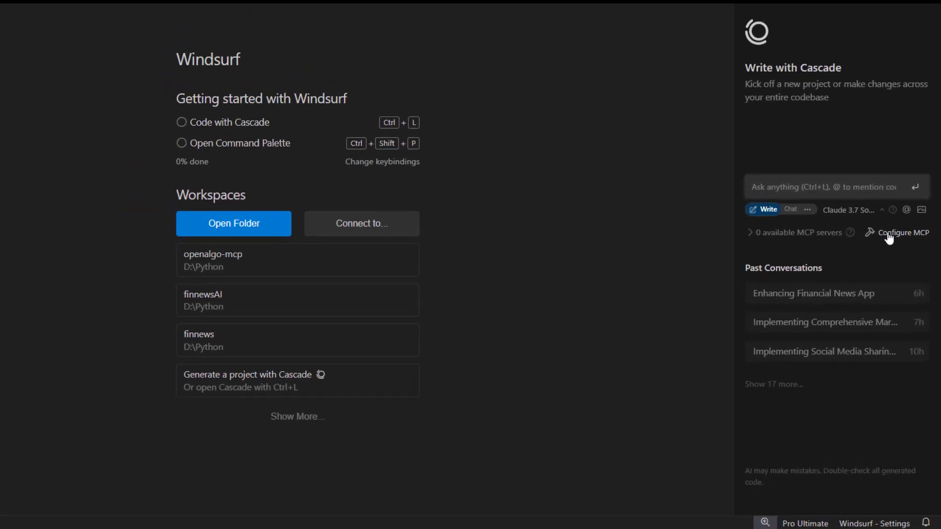
Step: Open Windsurf's MCP server configuration, mcp_config.json
{"action": "left_click", "coordinate": [891, 206]}
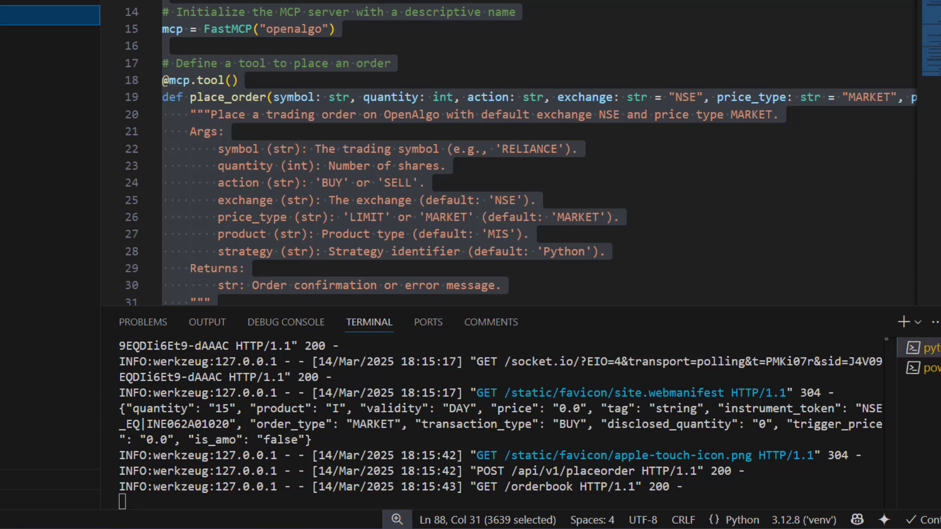
{"action": "left_click", "coordinate": [322, 49]}
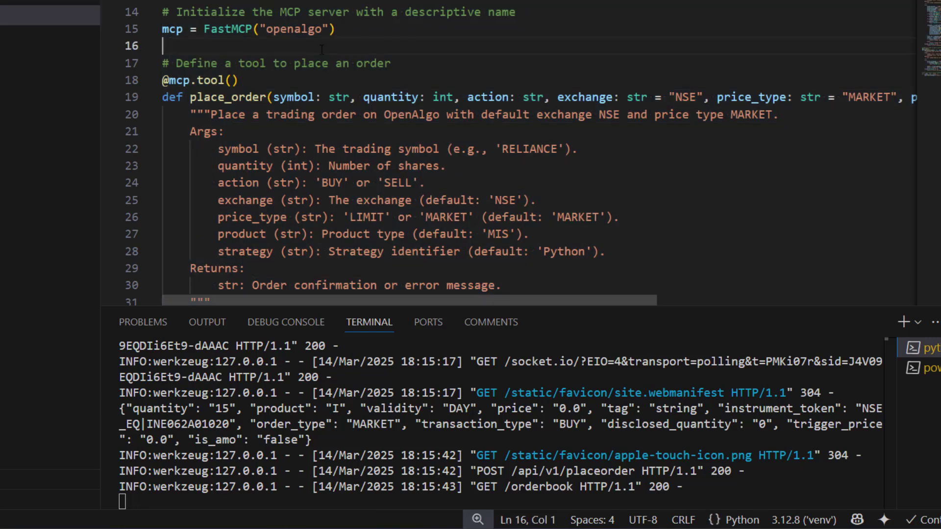
{"action": "scroll", "coordinate": [322, 49], "scroll_direction": "up", "scroll_amount": 4}
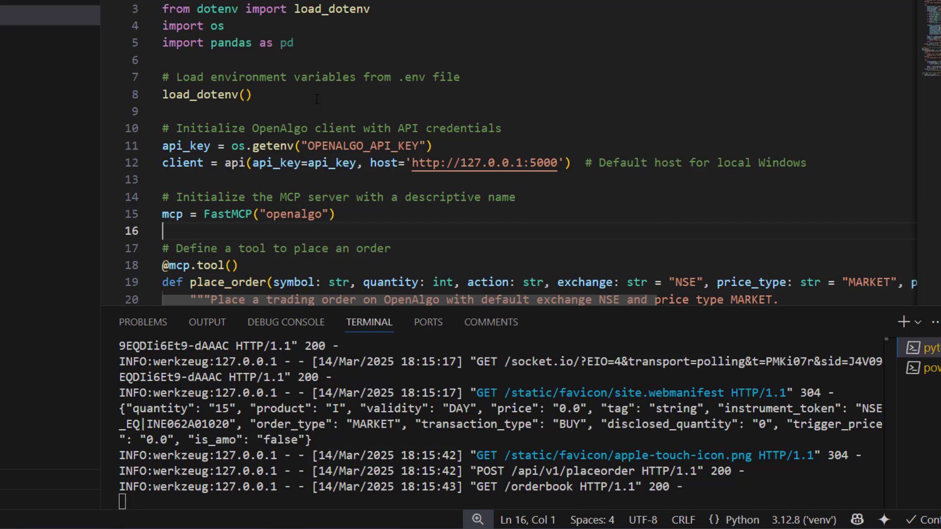
{"action": "left_click", "coordinate": [191, 117]}
{"action": "left_click_drag", "start_coordinate": [191, 117], "coordinate": [166, 179]}
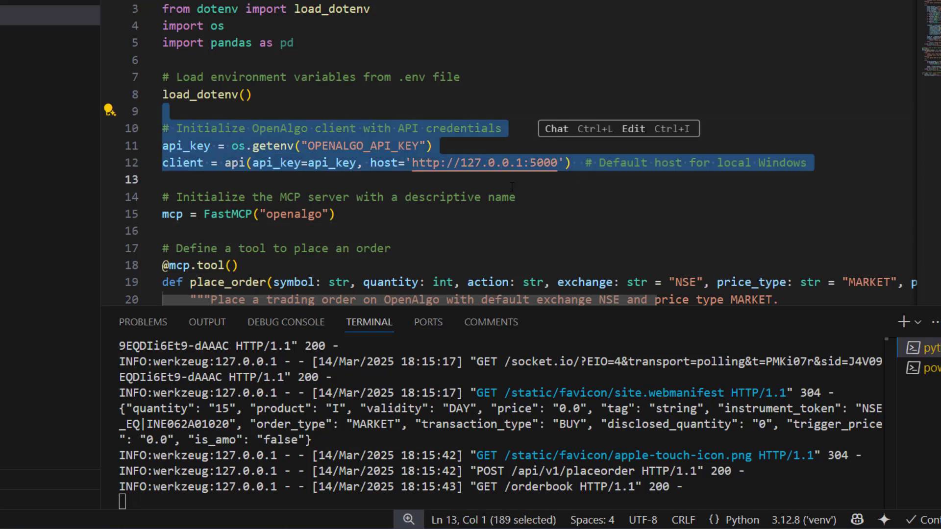
{"action": "left_click", "coordinate": [468, 197]}
{"action": "left_click_drag", "start_coordinate": [205, 0], "coordinate": [432, 0]}
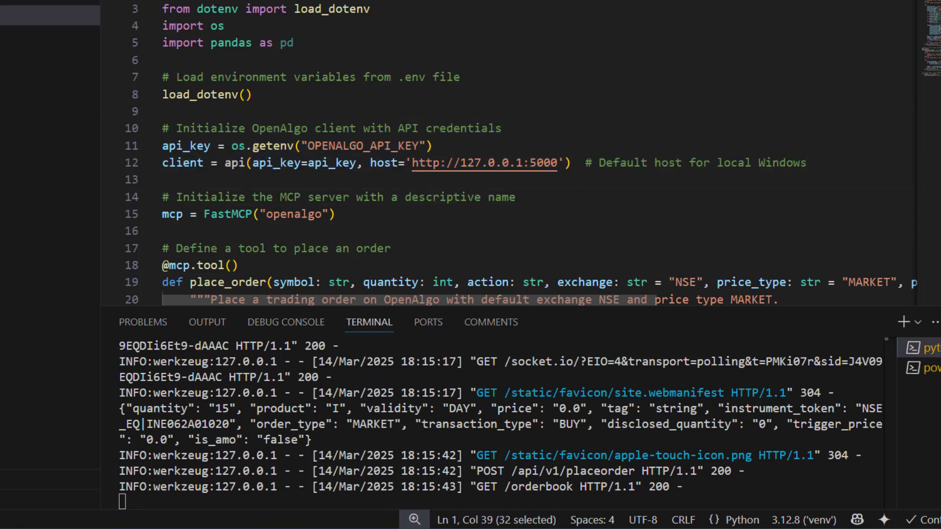
{"action": "left_click_drag", "start_coordinate": [205, 214], "coordinate": [336, 214]}
{"action": "left_click", "coordinate": [352, 217]}
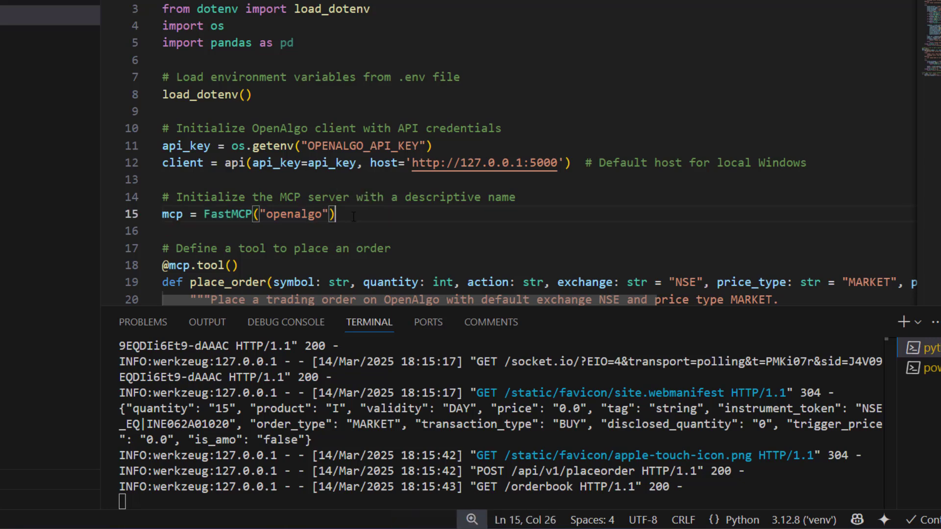
{"action": "scroll", "coordinate": [260, 110], "scroll_direction": "down", "scroll_amount": 3}
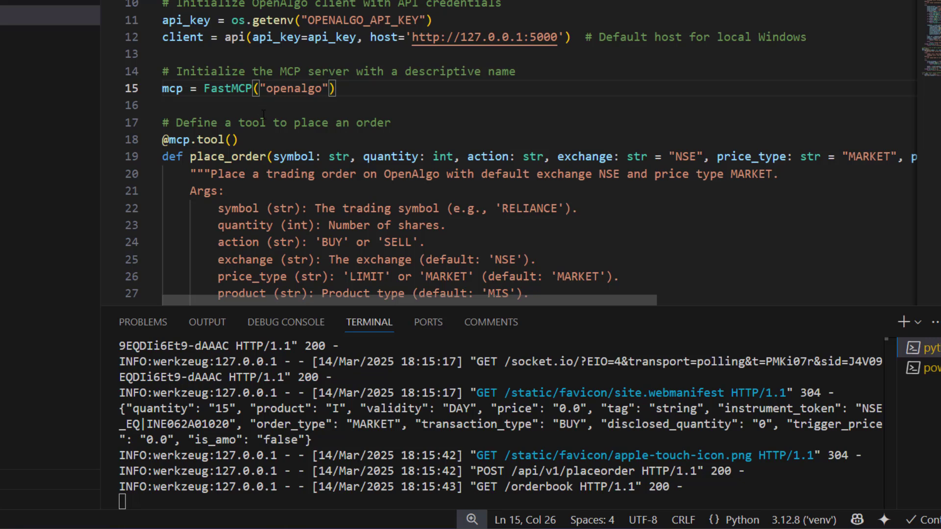
{"action": "scroll", "coordinate": [260, 110], "scroll_direction": "down", "scroll_amount": 2}
{"action": "left_click_drag", "start_coordinate": [169, 76], "coordinate": [258, 76]}
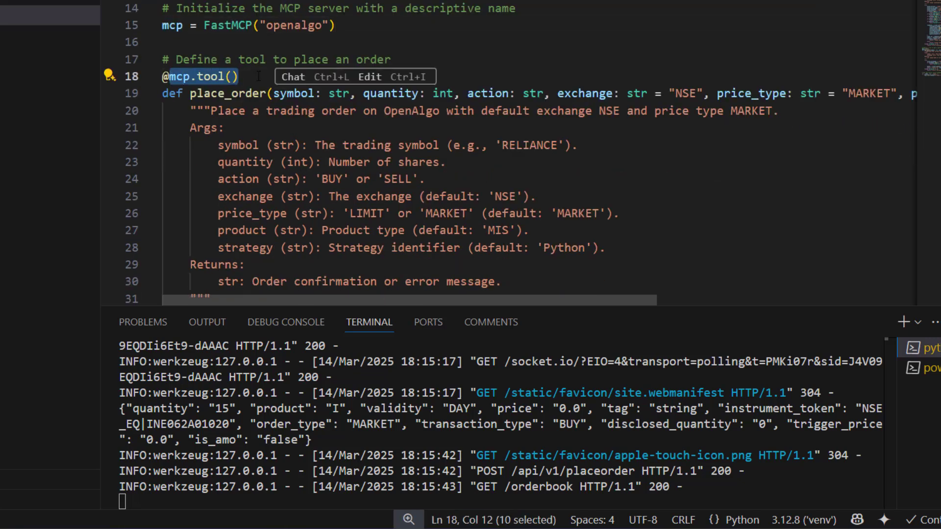
{"action": "left_click", "coordinate": [251, 76]}
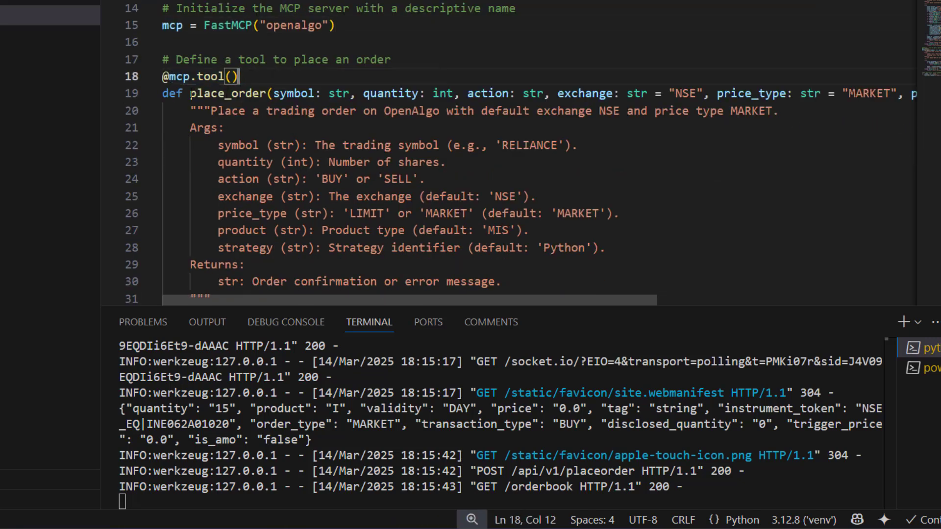
{"action": "left_click_drag", "start_coordinate": [189, 93], "coordinate": [268, 93]}
{"action": "scroll", "coordinate": [295, 100], "scroll_direction": "down", "scroll_amount": 3}
{"action": "scroll", "coordinate": [294, 99], "scroll_direction": "down", "scroll_amount": 1}
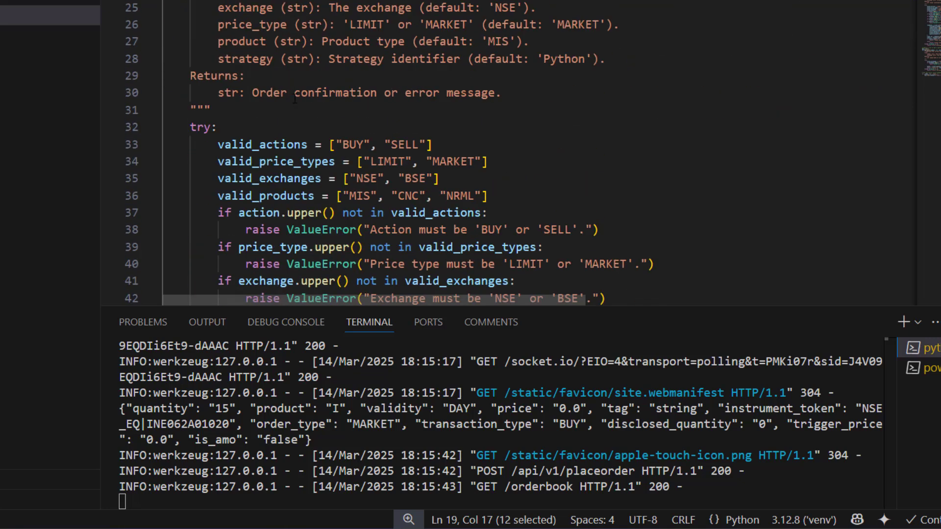
{"action": "left_click_drag", "start_coordinate": [232, 8], "coordinate": [293, 93]}
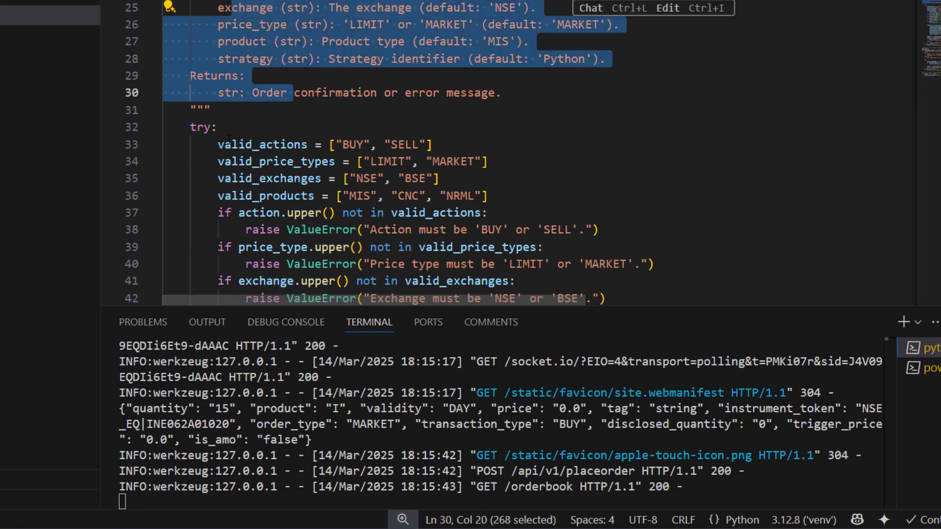
{"action": "left_click_drag", "start_coordinate": [223, 144], "coordinate": [537, 247]}
{"action": "scroll", "coordinate": [368, 156], "scroll_direction": "down", "scroll_amount": 3}
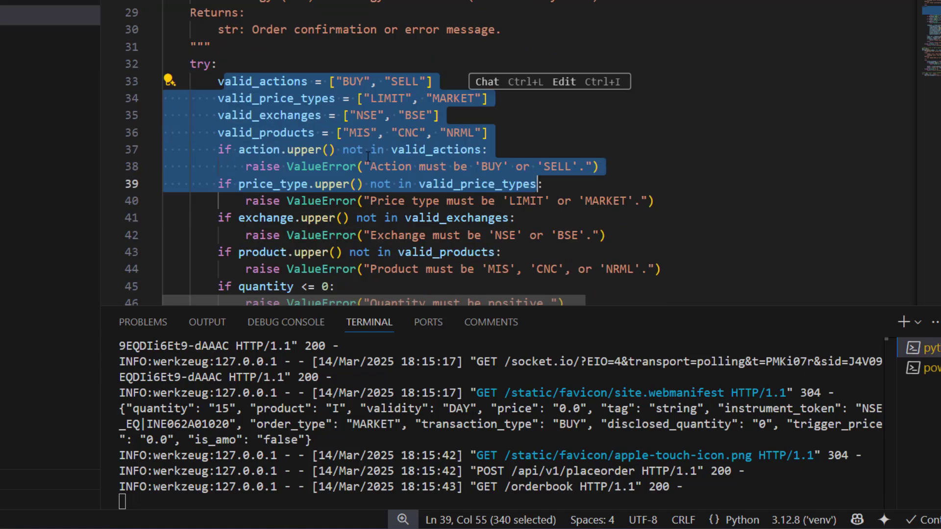
{"action": "scroll", "coordinate": [367, 156], "scroll_direction": "down", "scroll_amount": 8}
{"action": "left_click_drag", "start_coordinate": [183, 190], "coordinate": [240, 190]}
{"action": "left_click_drag", "start_coordinate": [190, 207], "coordinate": [281, 207]}
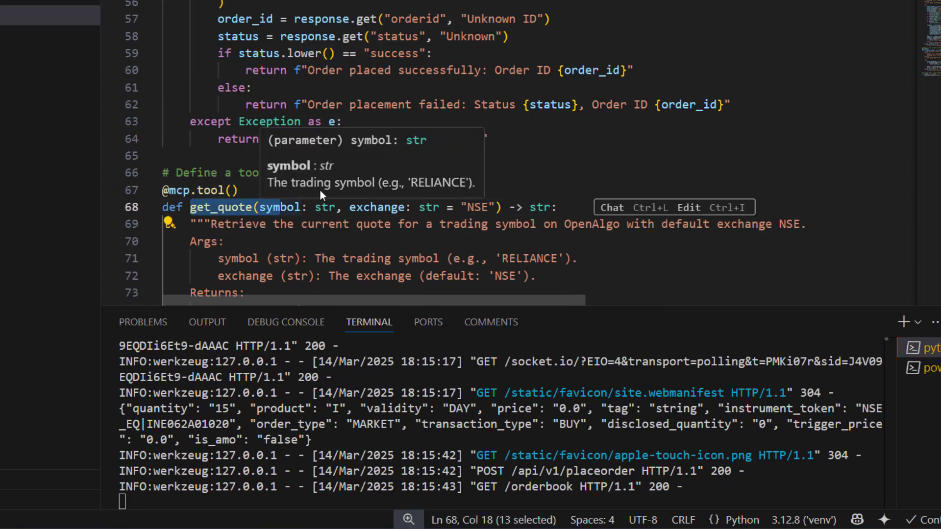
{"action": "left_click", "coordinate": [518, 147]}
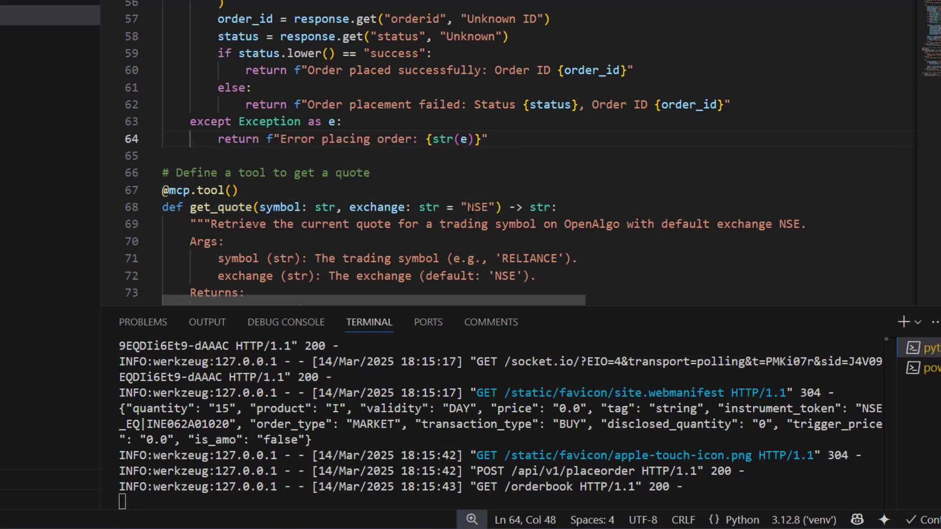
{"action": "left_click_drag", "start_coordinate": [466, 207], "coordinate": [496, 207]}
{"action": "left_click", "coordinate": [534, 191]}
{"action": "left_click_drag", "start_coordinate": [356, 208], "coordinate": [503, 206]}
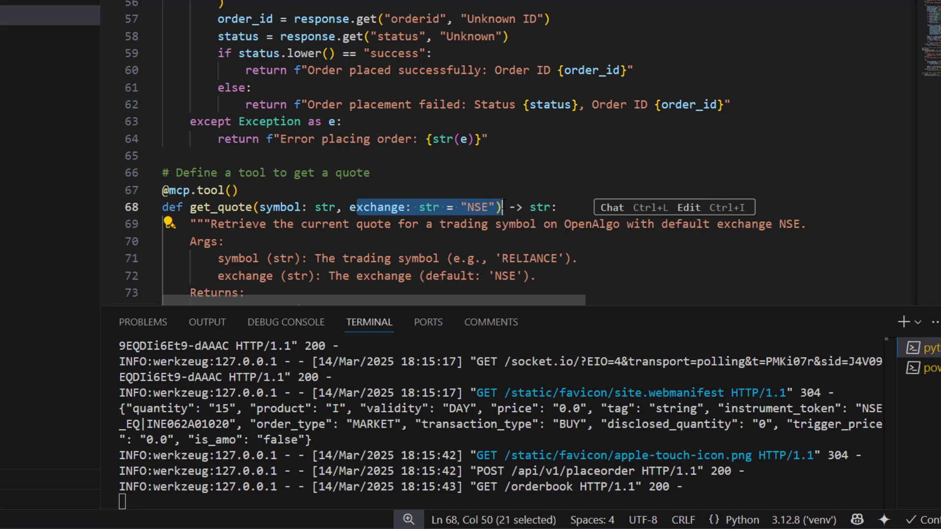
{"action": "left_click", "coordinate": [474, 171]}
{"action": "scroll", "coordinate": [474, 163], "scroll_direction": "down", "scroll_amount": 3}
{"action": "scroll", "coordinate": [475, 163], "scroll_direction": "down", "scroll_amount": 4}
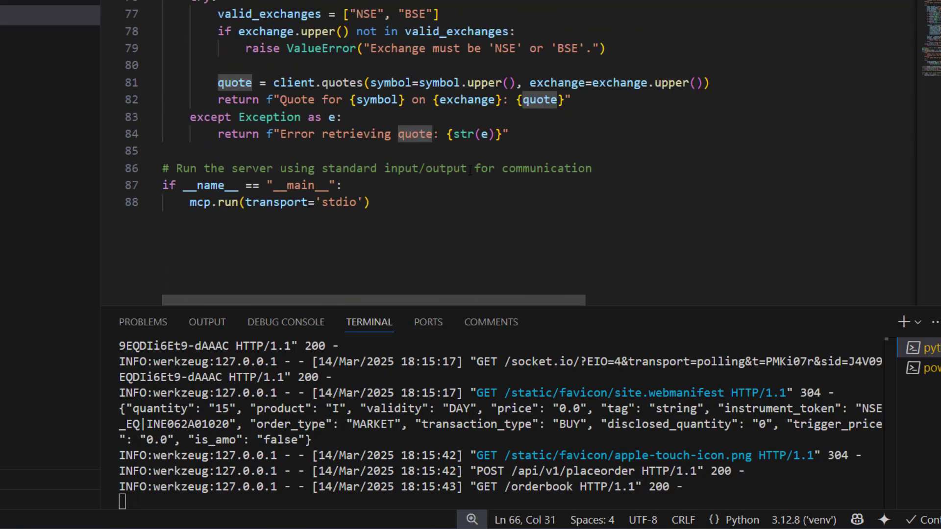
{"action": "scroll", "coordinate": [471, 169], "scroll_direction": "up", "scroll_amount": 18}
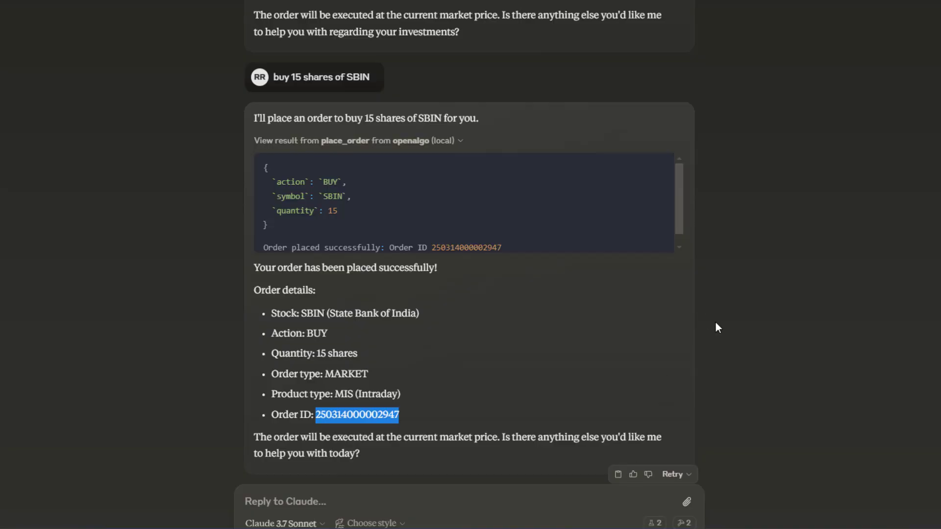
Step: Start a new Claude chat and review the openalgo get_quote and place_order tool descriptions
{"action": "mouse_move", "coordinate": [31, 12]}
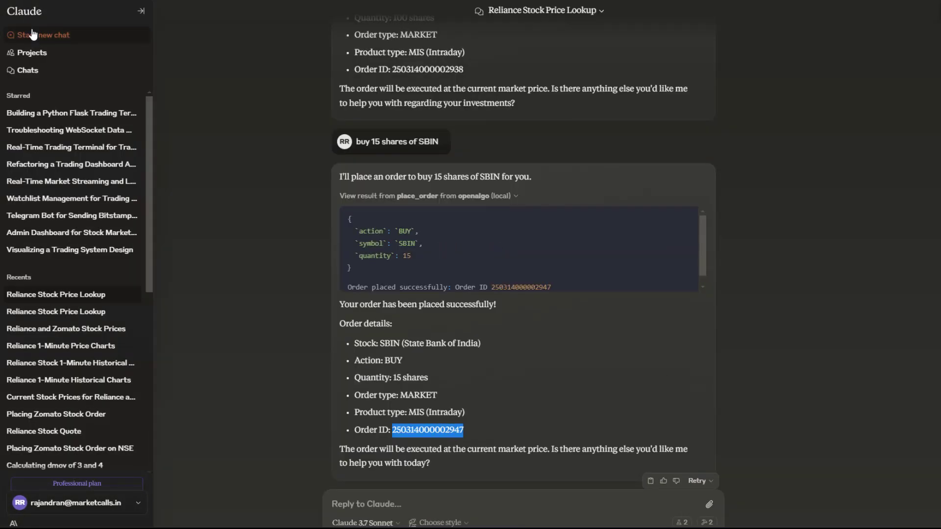
{"action": "left_click", "coordinate": [82, 35]}
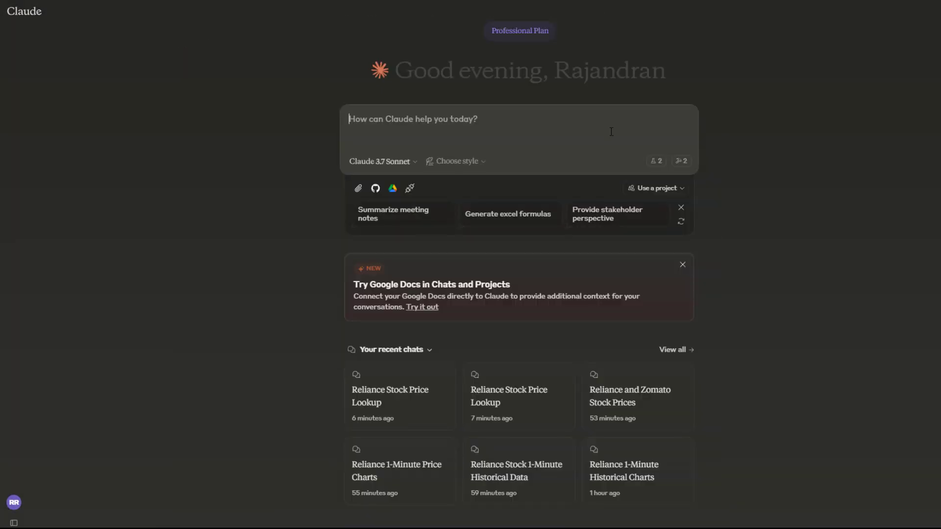
{"action": "left_click", "coordinate": [683, 167]}
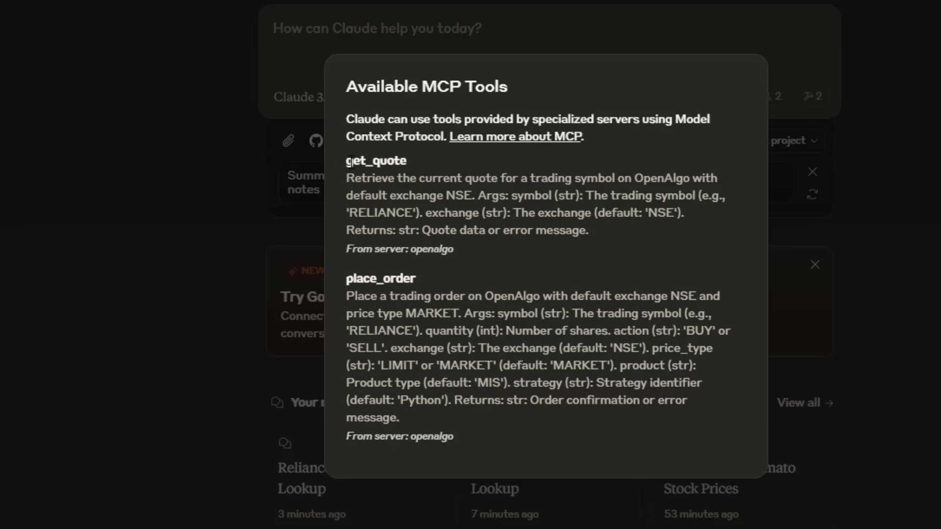
{"action": "left_click_drag", "start_coordinate": [350, 160], "coordinate": [576, 247]}
{"action": "mouse_move", "coordinate": [357, 296]}
{"action": "left_mouse_down"}
{"action": "mouse_move", "coordinate": [384, 296]}
{"action": "mouse_move", "coordinate": [647, 387]}
{"action": "left_mouse_up"}
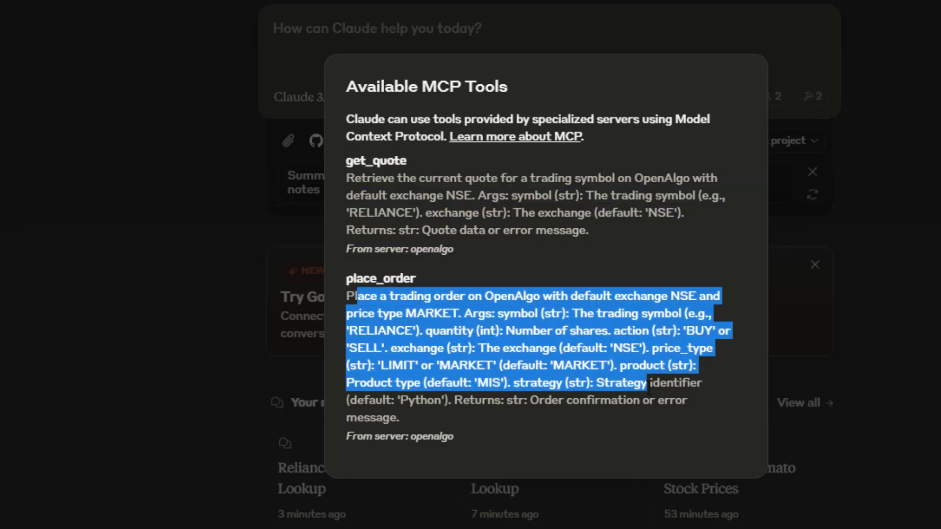
{"action": "mouse_move", "coordinate": [354, 179]}
{"action": "left_mouse_down"}
{"action": "mouse_move", "coordinate": [566, 200]}
{"action": "mouse_move", "coordinate": [618, 236]}
{"action": "left_mouse_up"}
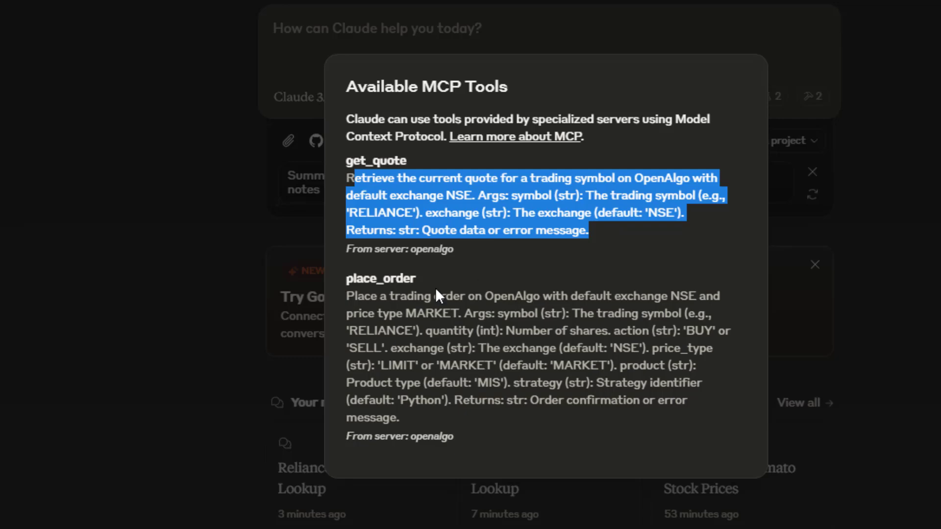
{"action": "mouse_move", "coordinate": [354, 296]}
{"action": "left_mouse_down"}
{"action": "mouse_move", "coordinate": [514, 367]}
{"action": "mouse_move", "coordinate": [489, 407]}
{"action": "left_mouse_up"}
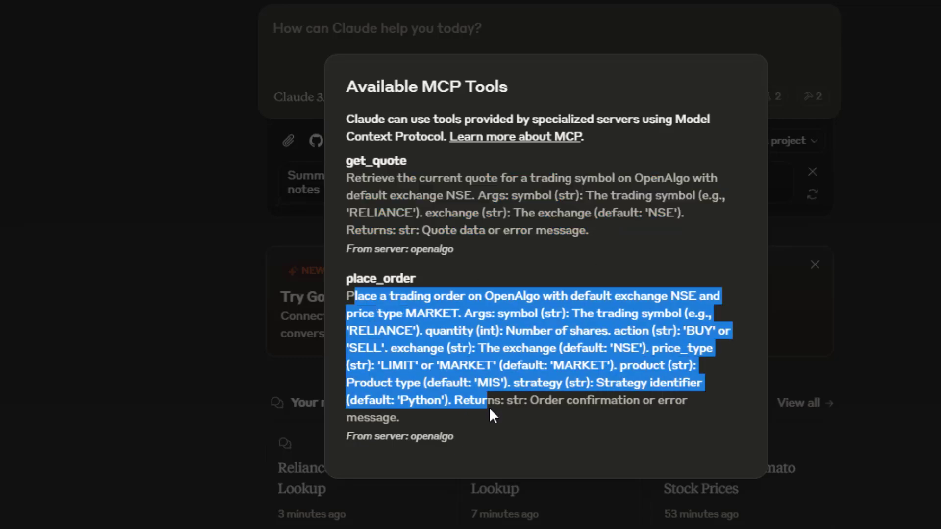
{"action": "double_click", "coordinate": [493, 365]}
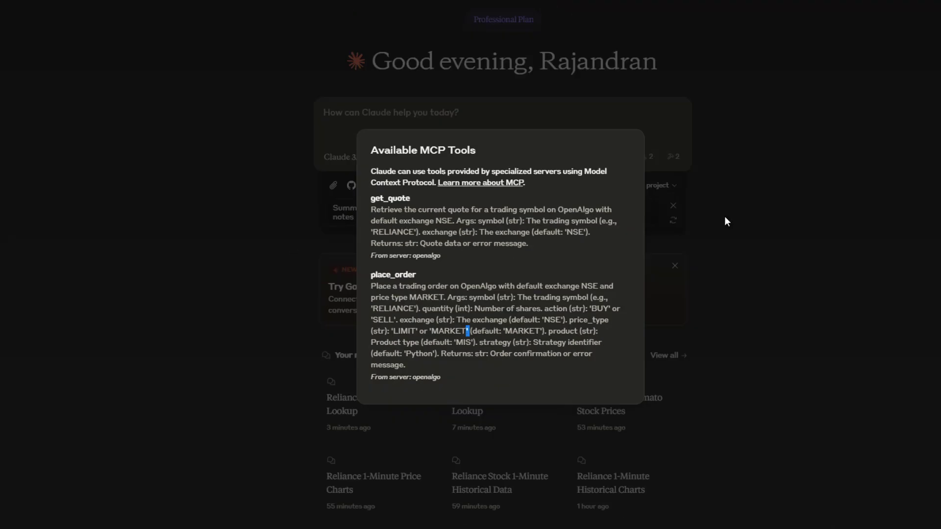
{"action": "left_click", "coordinate": [740, 189]}
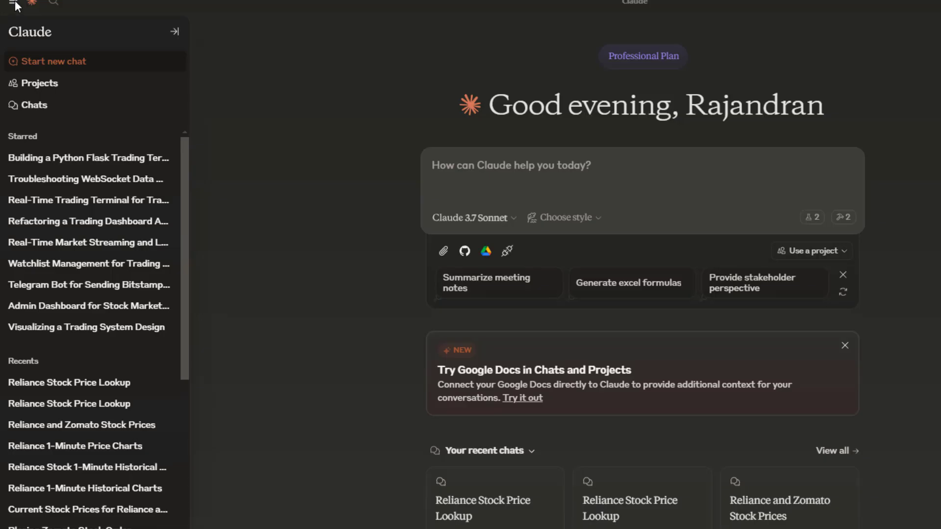
Step: Open claude_desktop_config.json through File > Settings > Developer > Edit Config
{"action": "left_click", "coordinate": [12, 3]}
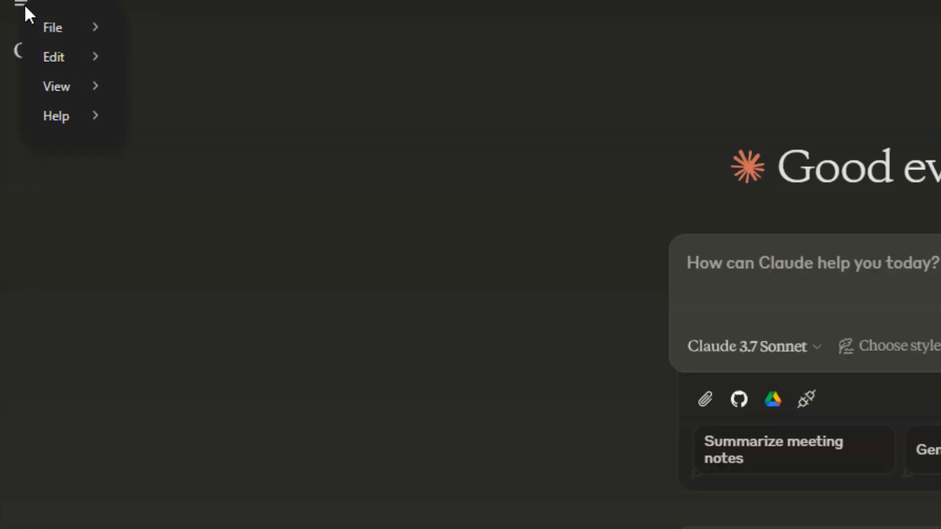
{"action": "mouse_move", "coordinate": [37, 26]}
{"action": "left_click", "coordinate": [163, 58]}
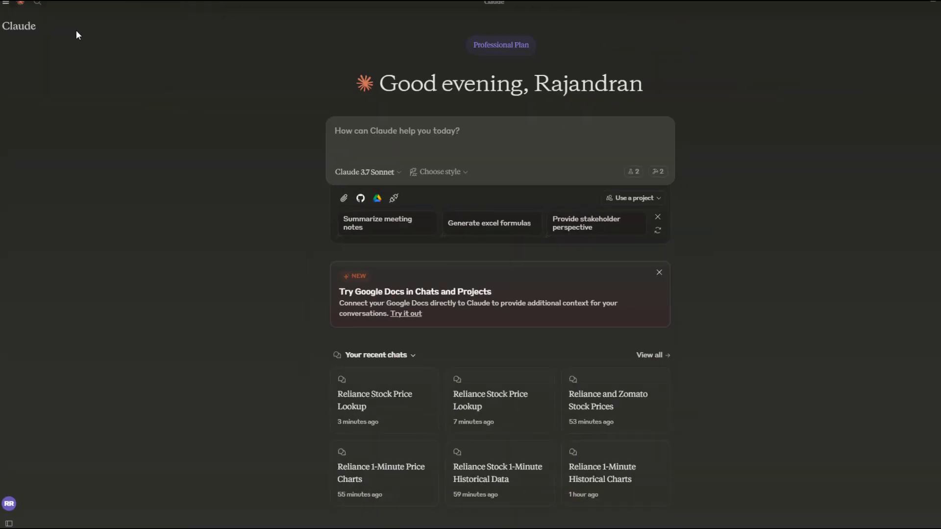
{"action": "left_click", "coordinate": [312, 170]}
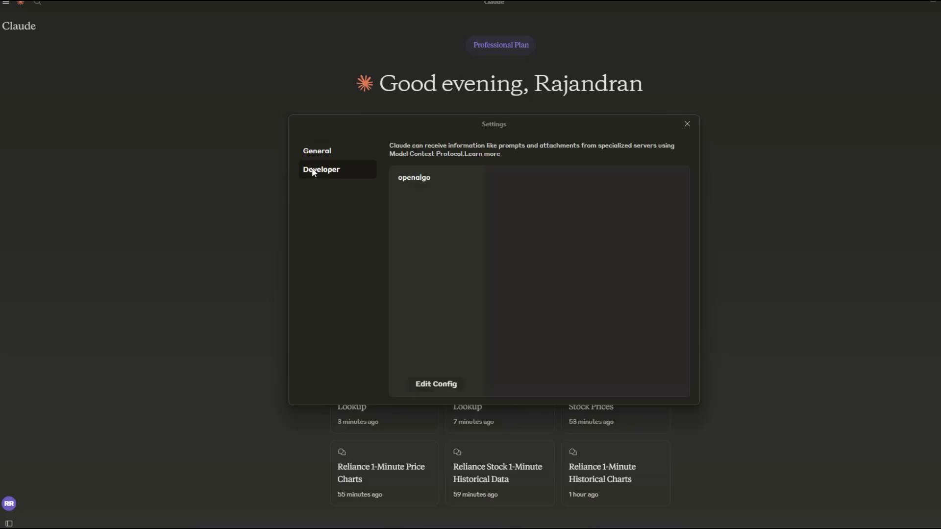
{"action": "left_click", "coordinate": [419, 387]}
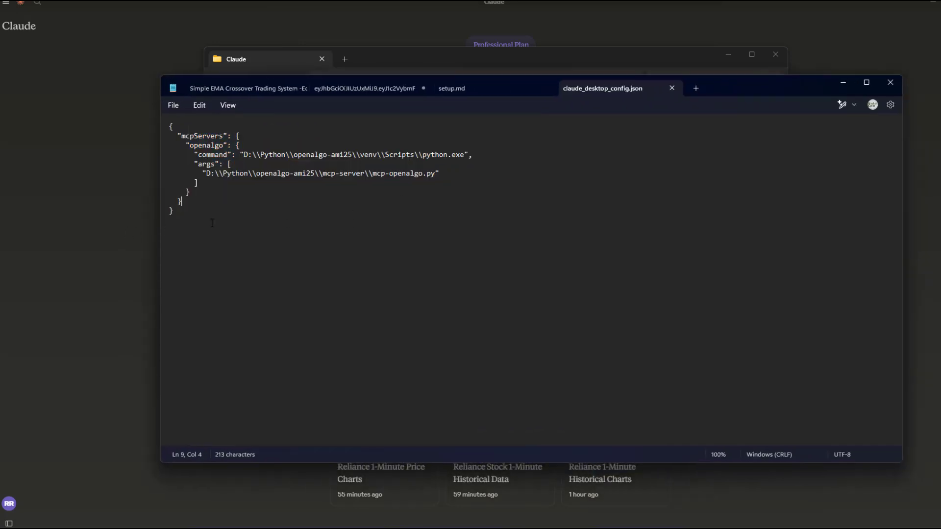
Step: Review the config's mcpServers, openalgo and python.exe command entries, then bring VS Code forward
{"action": "key", "text": "ctrl+a"}
{"action": "double_click", "coordinate": [196, 136]}
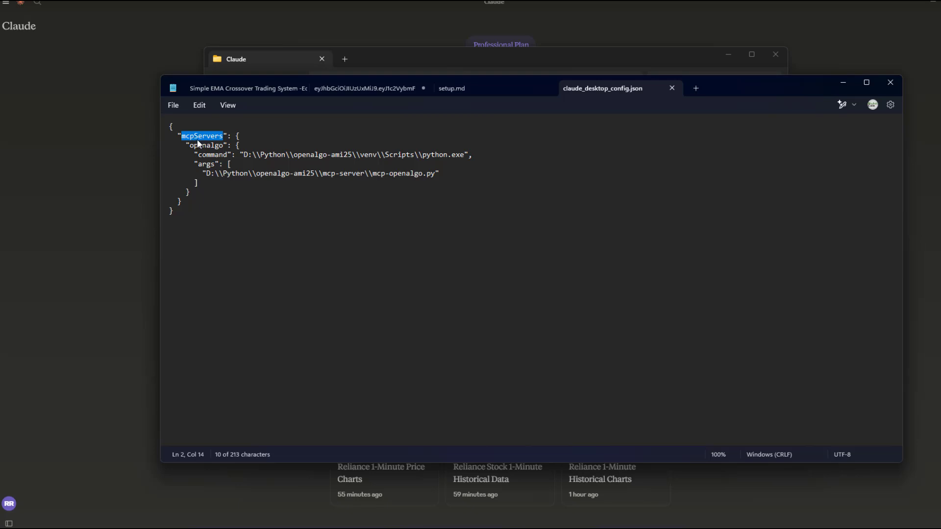
{"action": "double_click", "coordinate": [200, 145]}
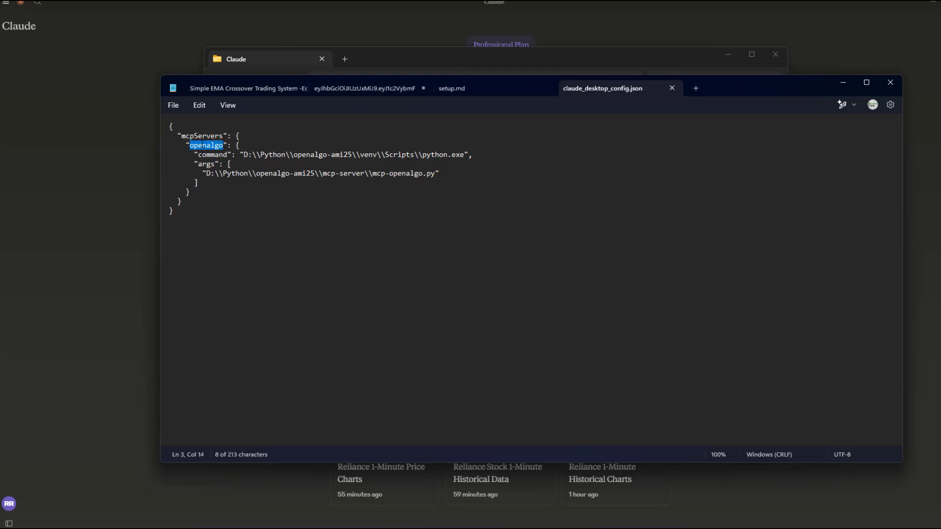
{"action": "double_click", "coordinate": [212, 154]}
{"action": "left_click_drag", "start_coordinate": [244, 155], "coordinate": [462, 155]}
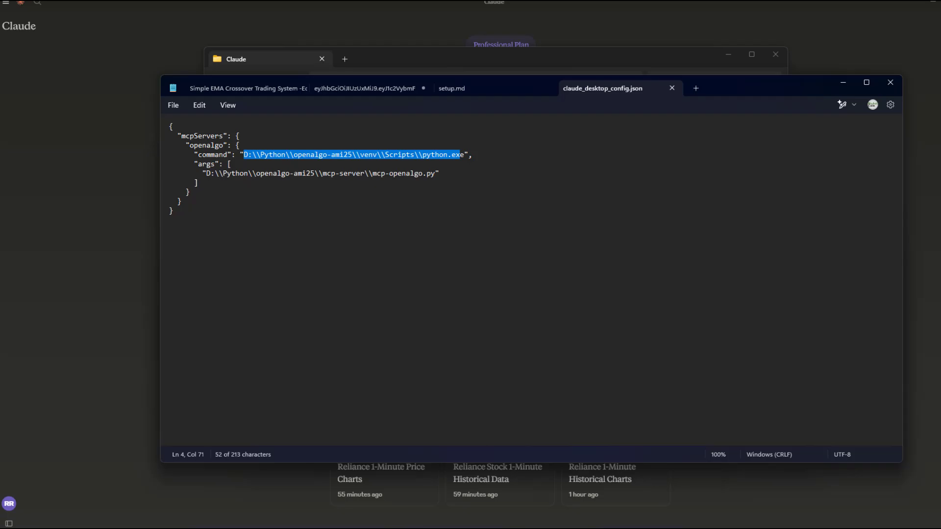
{"action": "left_click", "coordinate": [602, 492]}
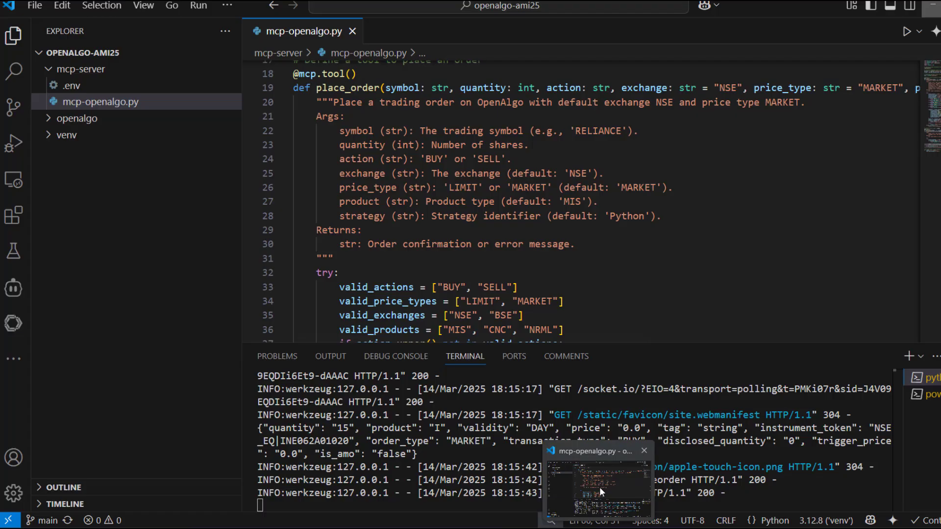
Step: Copy the venv Scripts python.exe path and compare it with the config's command and argument paths
{"action": "left_click", "coordinate": [48, 135]}
{"action": "left_click", "coordinate": [57, 184]}
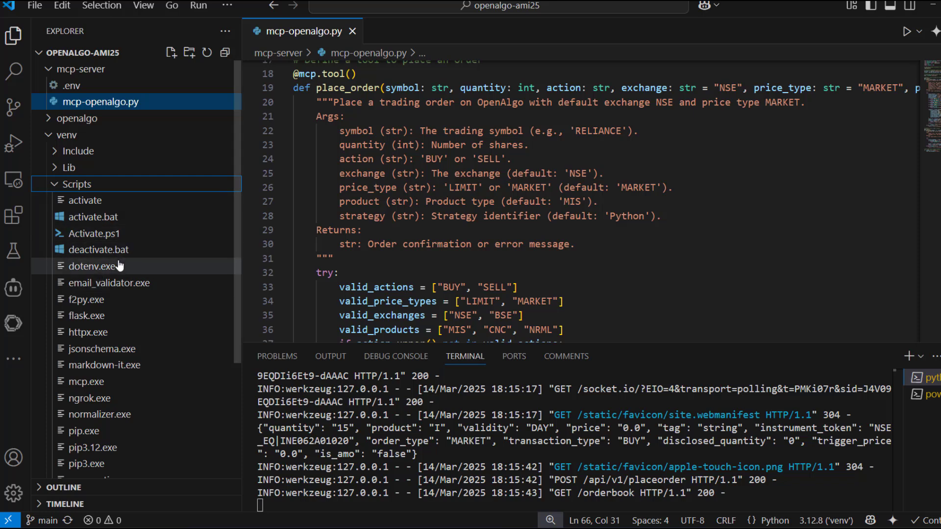
{"action": "scroll", "coordinate": [104, 387], "scroll_direction": "down", "scroll_amount": 3}
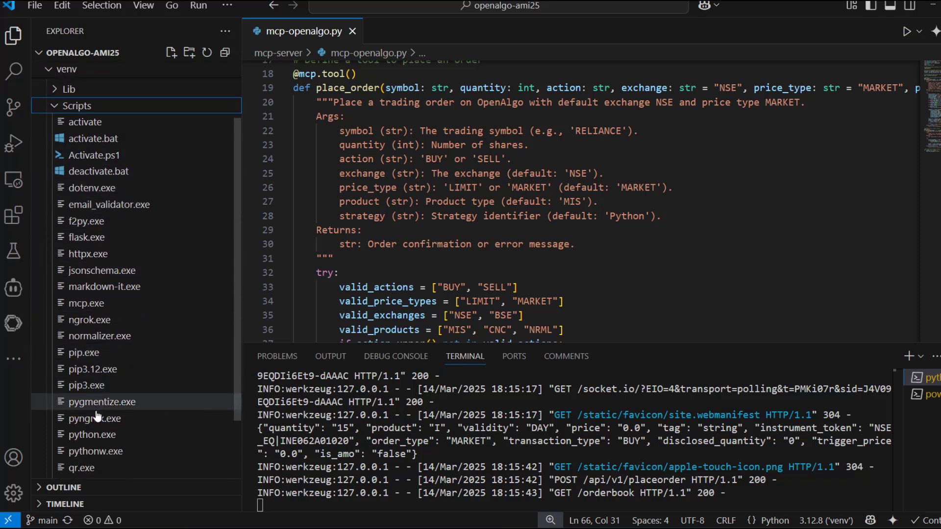
{"action": "right_click", "coordinate": [92, 435]}
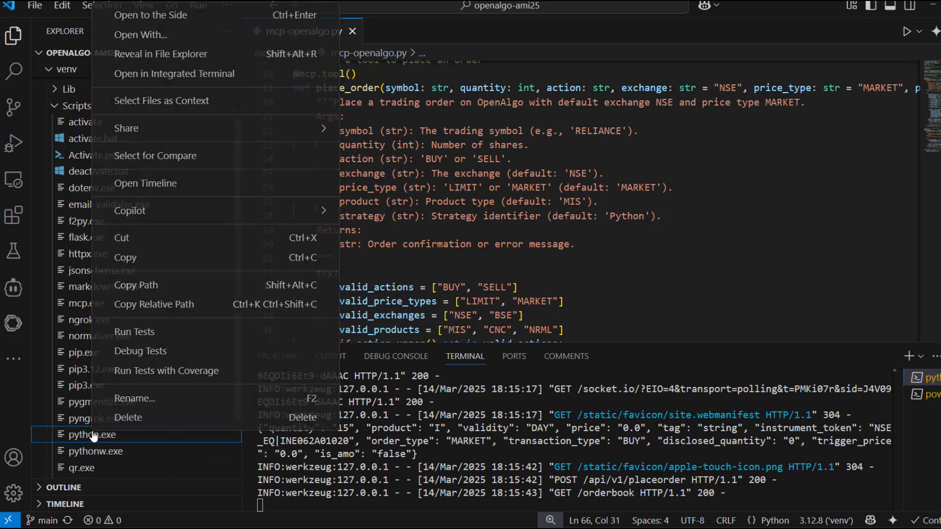
{"action": "left_click", "coordinate": [131, 294]}
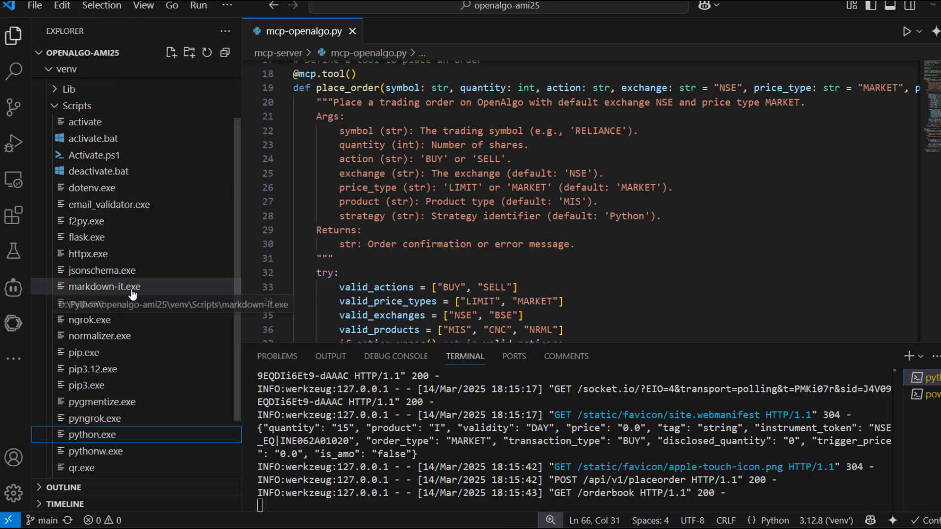
{"action": "mouse_move", "coordinate": [688, 519]}
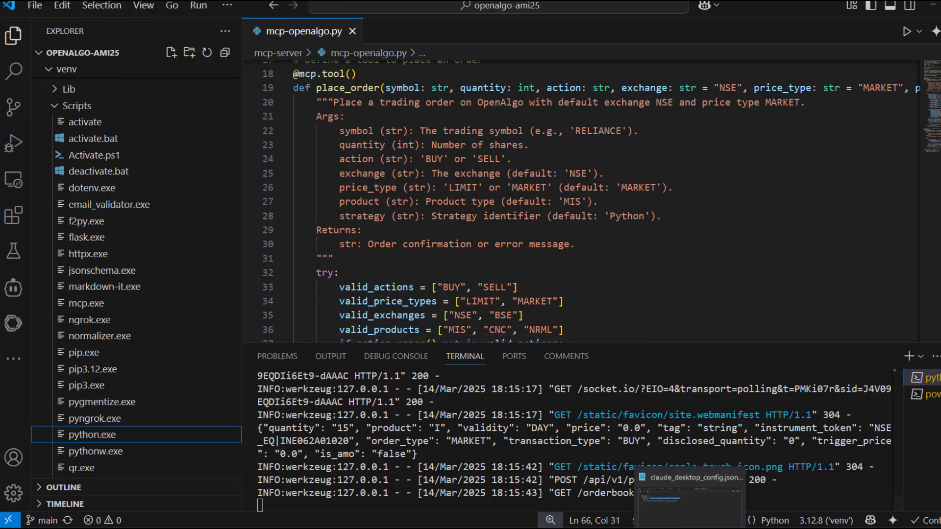
{"action": "left_click", "coordinate": [678, 471]}
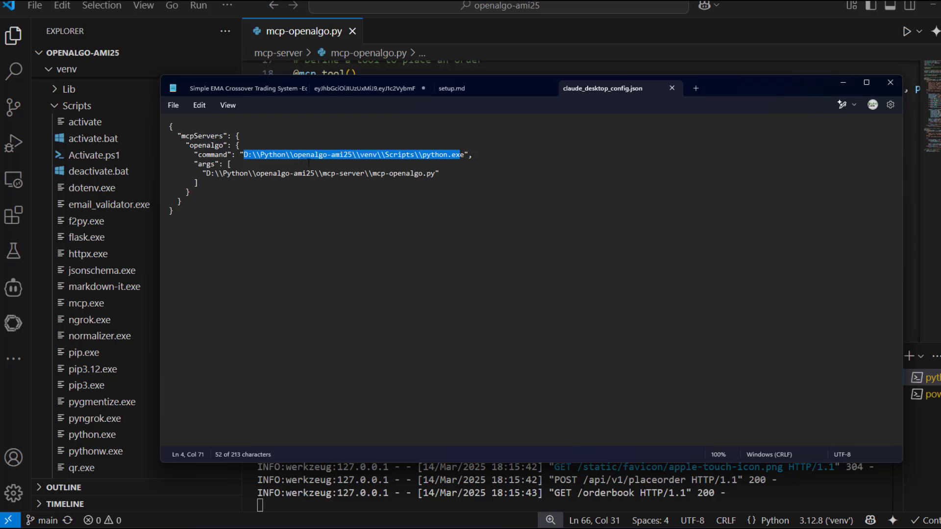
{"action": "left_click_drag", "start_coordinate": [244, 154], "coordinate": [465, 155]}
{"action": "left_click_drag", "start_coordinate": [206, 174], "coordinate": [436, 173]}
Step: Copy the mcp-openalgo.py path and compare it with the config's argument path
{"action": "scroll", "coordinate": [123, 147], "scroll_direction": "up", "scroll_amount": 2}
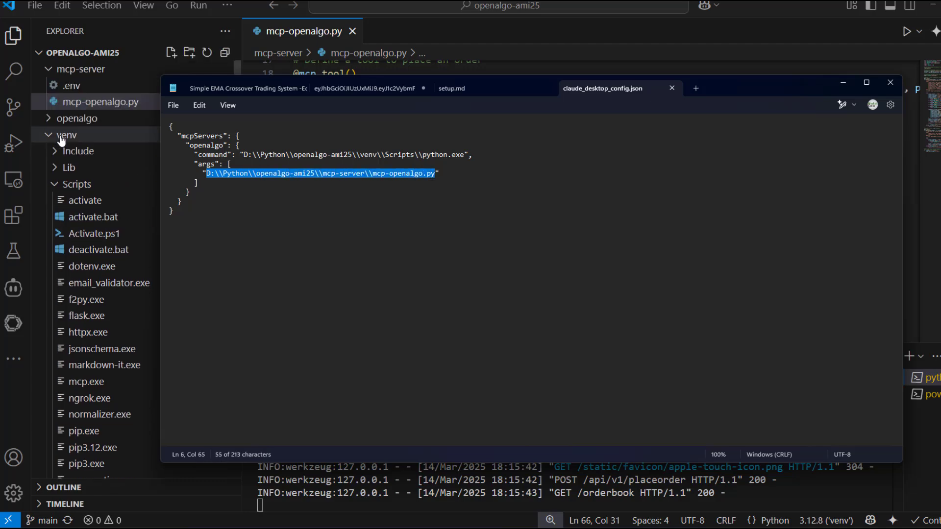
{"action": "left_click", "coordinate": [50, 135]}
{"action": "right_click", "coordinate": [90, 104]}
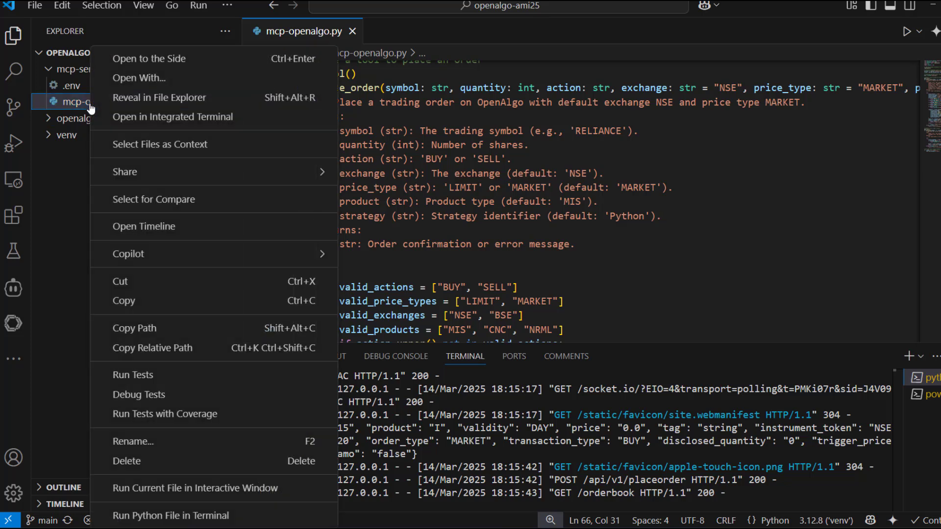
{"action": "left_click", "coordinate": [159, 328]}
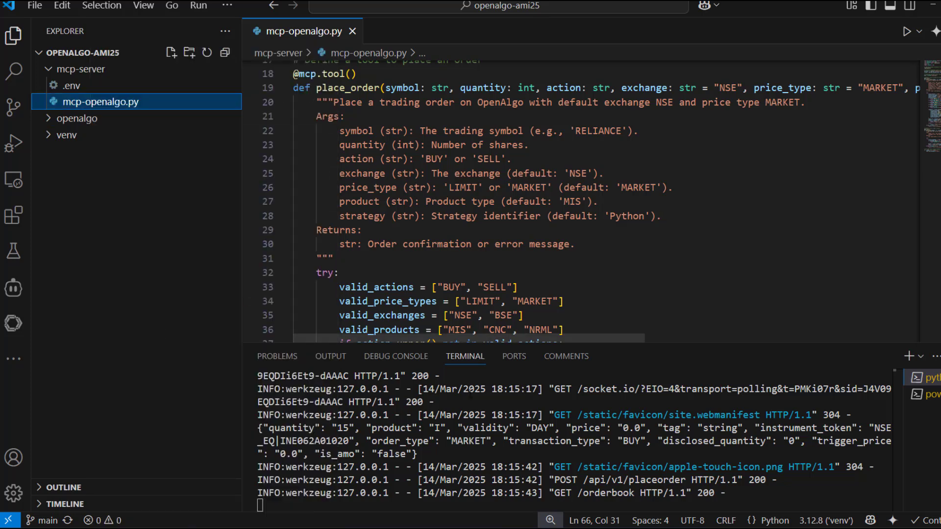
{"action": "key", "text": "alt+Tab"}
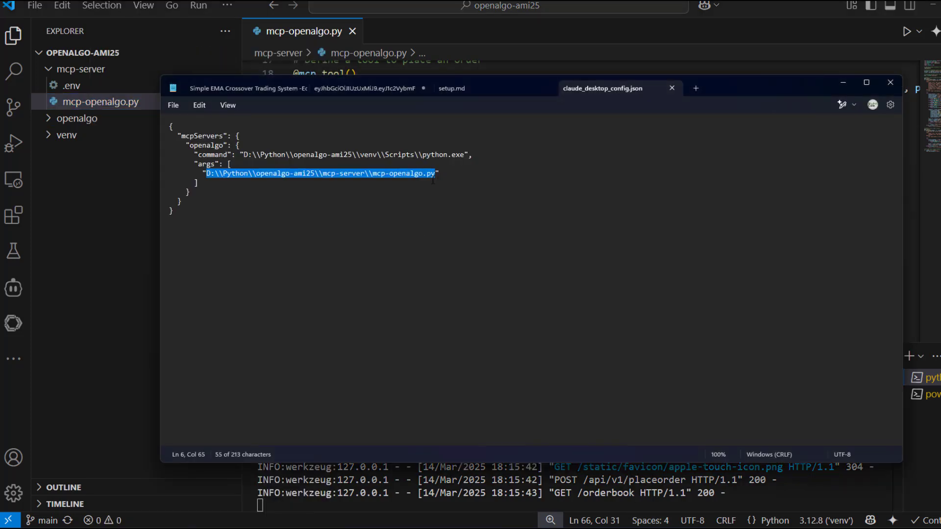
{"action": "left_click_drag", "start_coordinate": [433, 177], "coordinate": [212, 175]}
{"action": "left_click", "coordinate": [309, 189]}
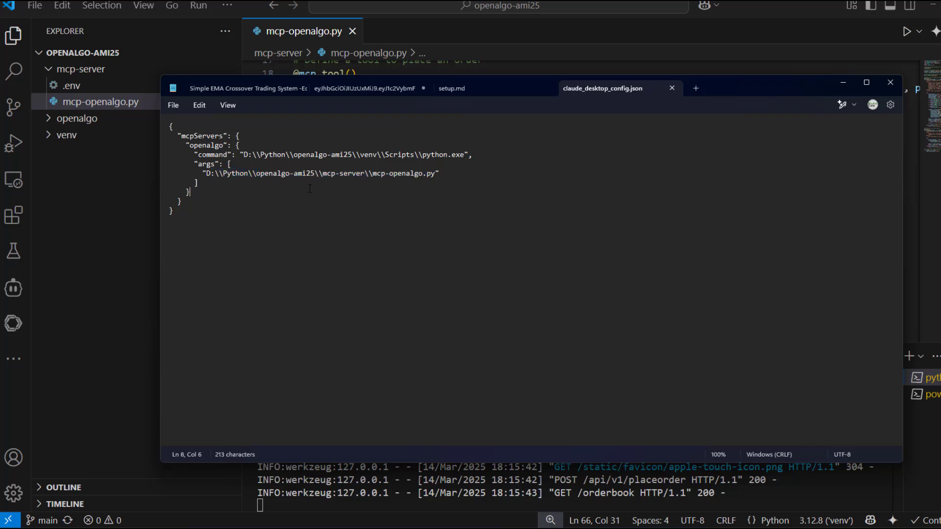
Step: Hide Notepad, confirm the openalgo server is running with the expected python command and arguments, then close Settings
{"action": "left_click", "coordinate": [272, 224]}
{"action": "left_click", "coordinate": [840, 81]}
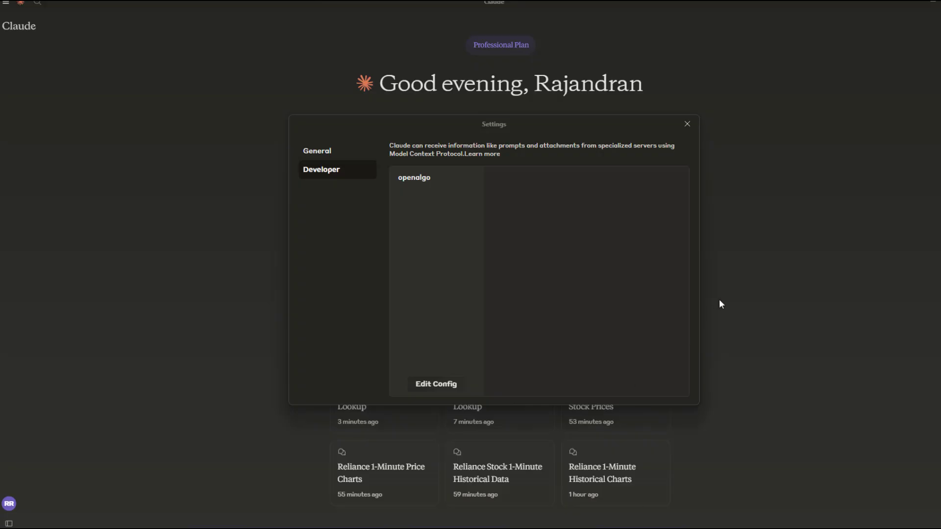
{"action": "left_click", "coordinate": [411, 181]}
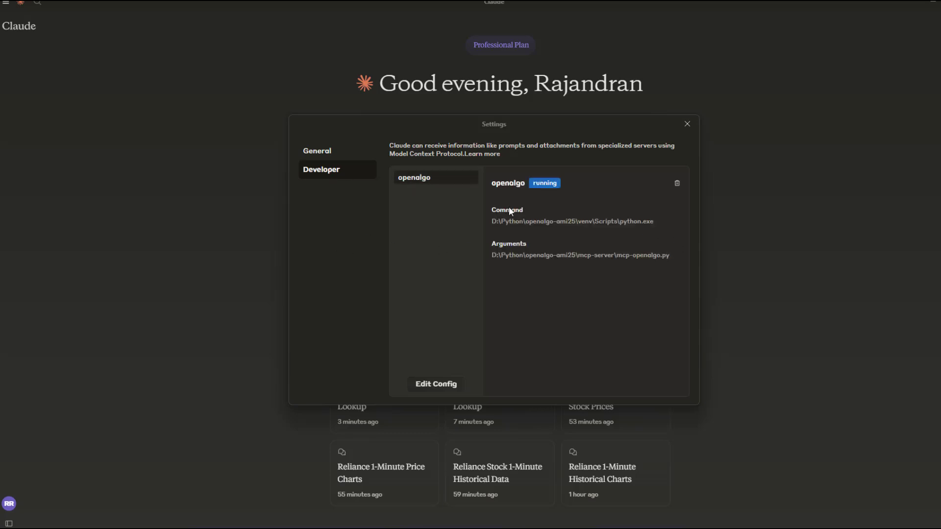
{"action": "left_click_drag", "start_coordinate": [497, 221], "coordinate": [617, 223]}
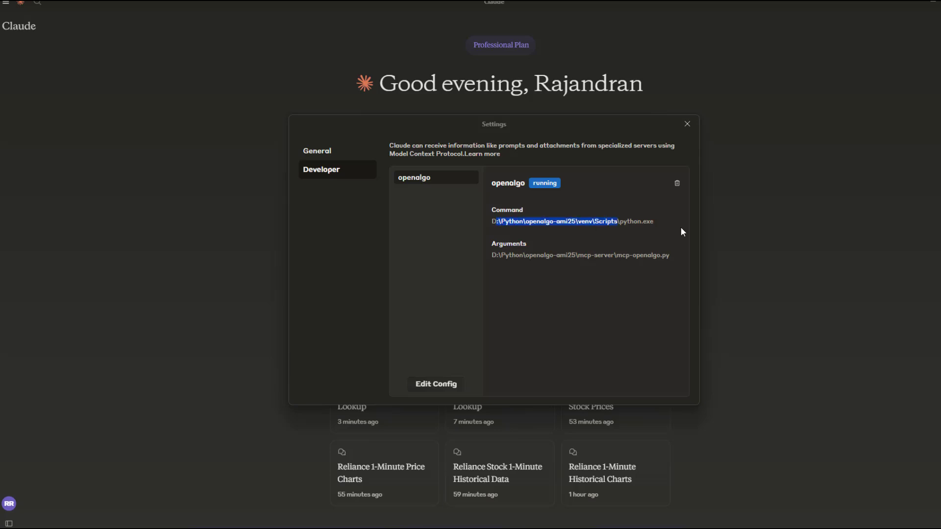
{"action": "left_click", "coordinate": [537, 254]}
{"action": "left_click_drag", "start_coordinate": [496, 255], "coordinate": [684, 263]}
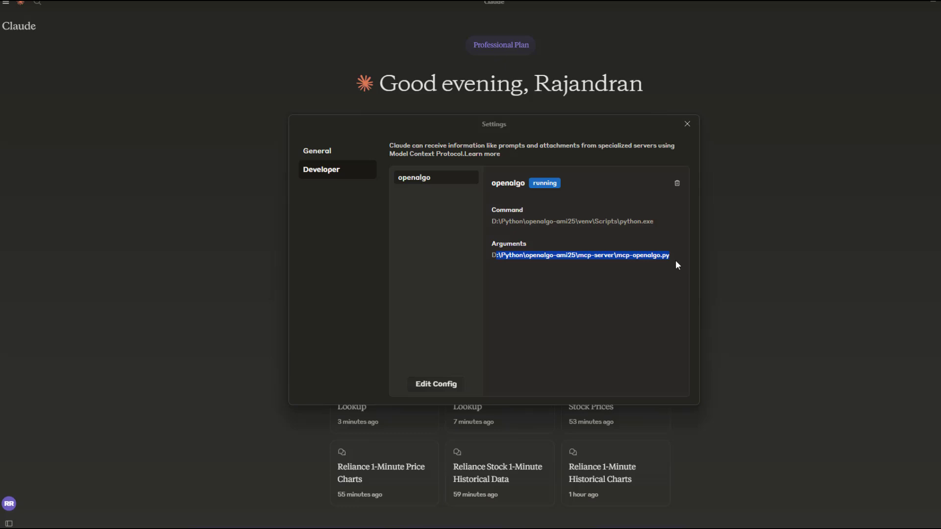
{"action": "left_click", "coordinate": [687, 126]}
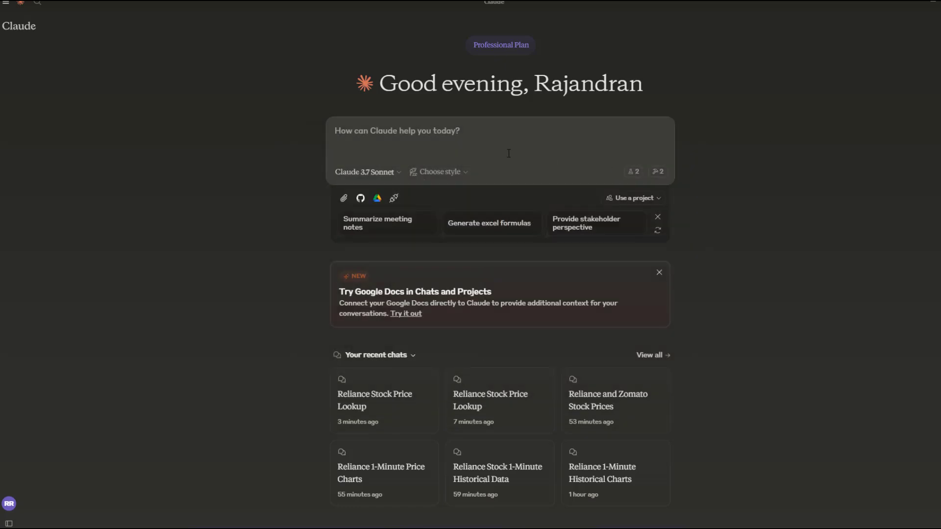
Step: Review the Reliance Stock Price Lookup chat's quotes and orders, then switch to the Excalidraw MCP diagram
{"action": "left_click", "coordinate": [339, 373]}
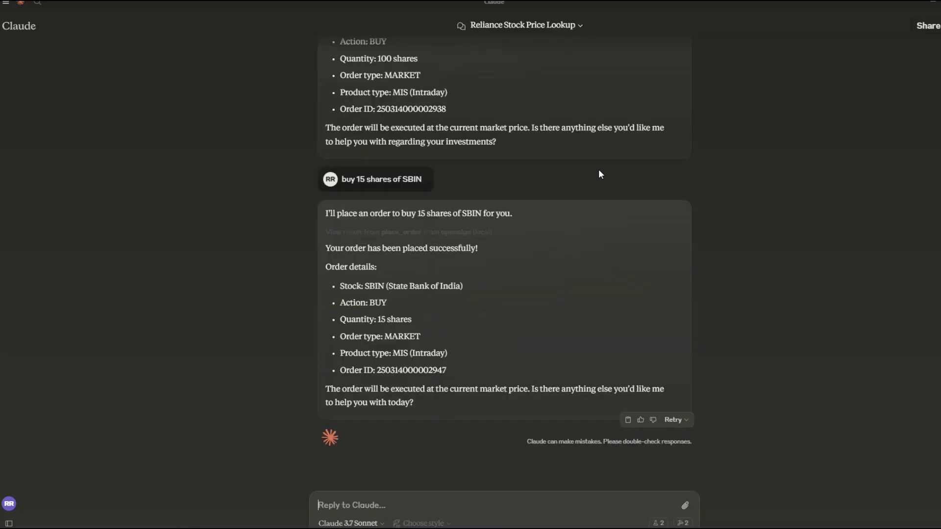
{"action": "scroll", "coordinate": [599, 174], "scroll_direction": "up", "scroll_amount": 20}
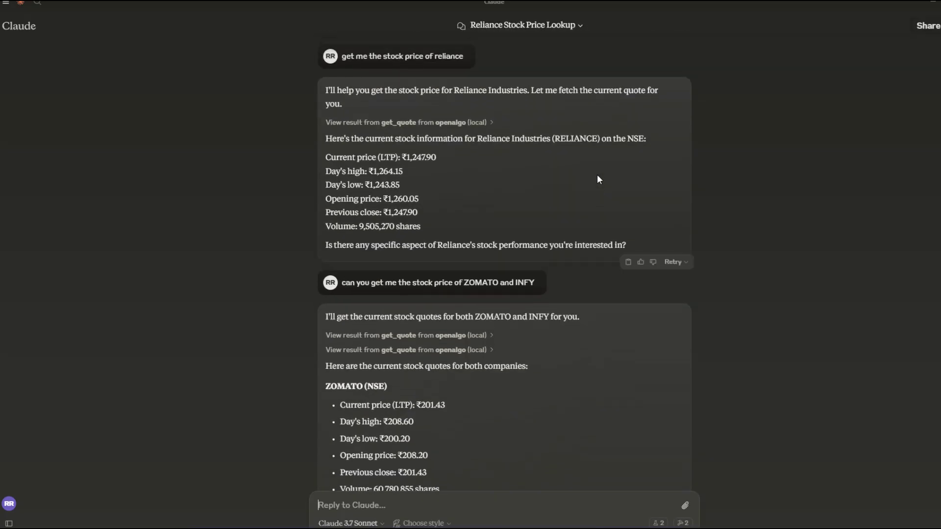
{"action": "scroll", "coordinate": [597, 178], "scroll_direction": "down", "scroll_amount": 10}
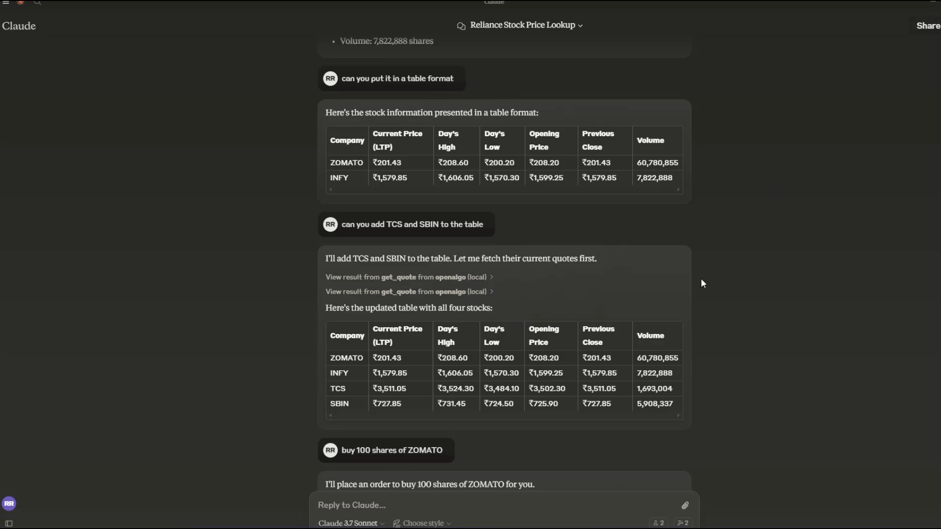
{"action": "left_click", "coordinate": [564, 517]}
{"action": "key", "text": "alt+Tab"}
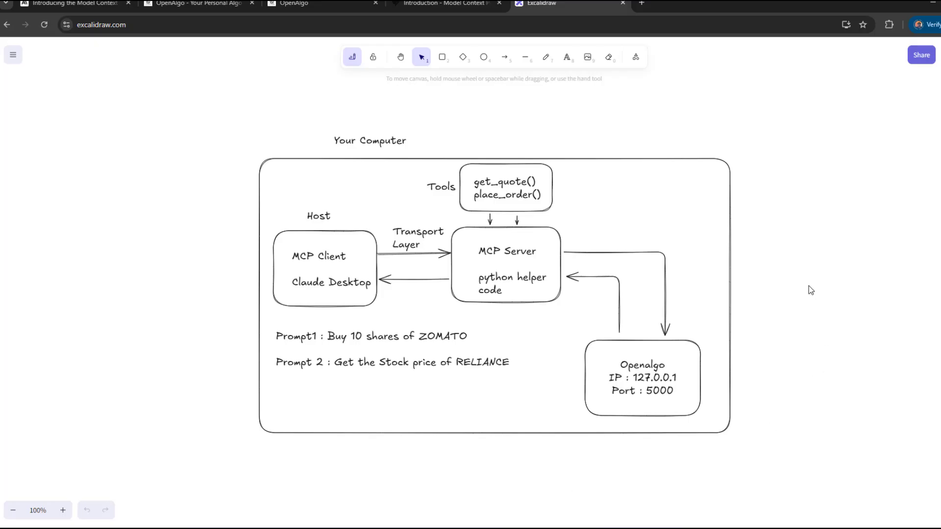